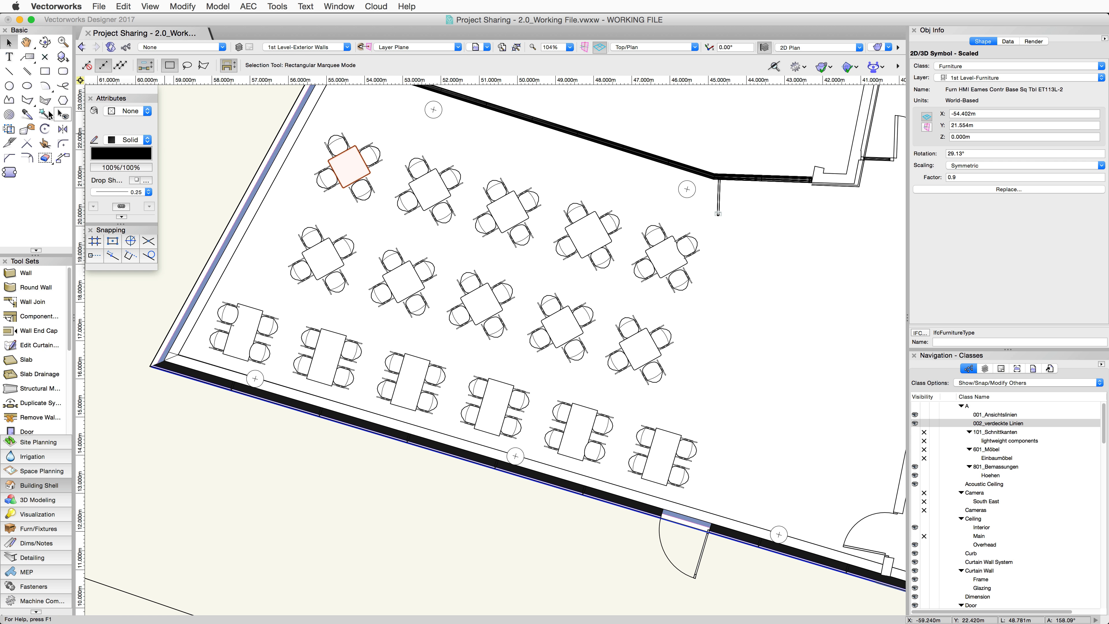
# Use Select Similar to add all square tables, chairs and rectangular tables to the selection, and check them out
pyautogui.click(45, 114)
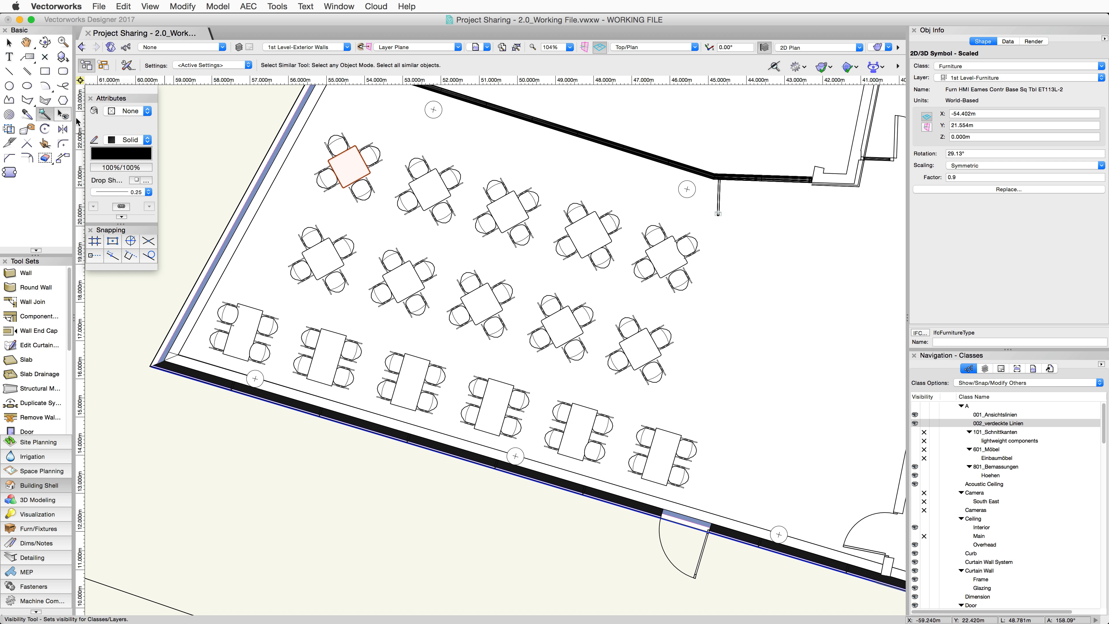
pyautogui.click(345, 164)
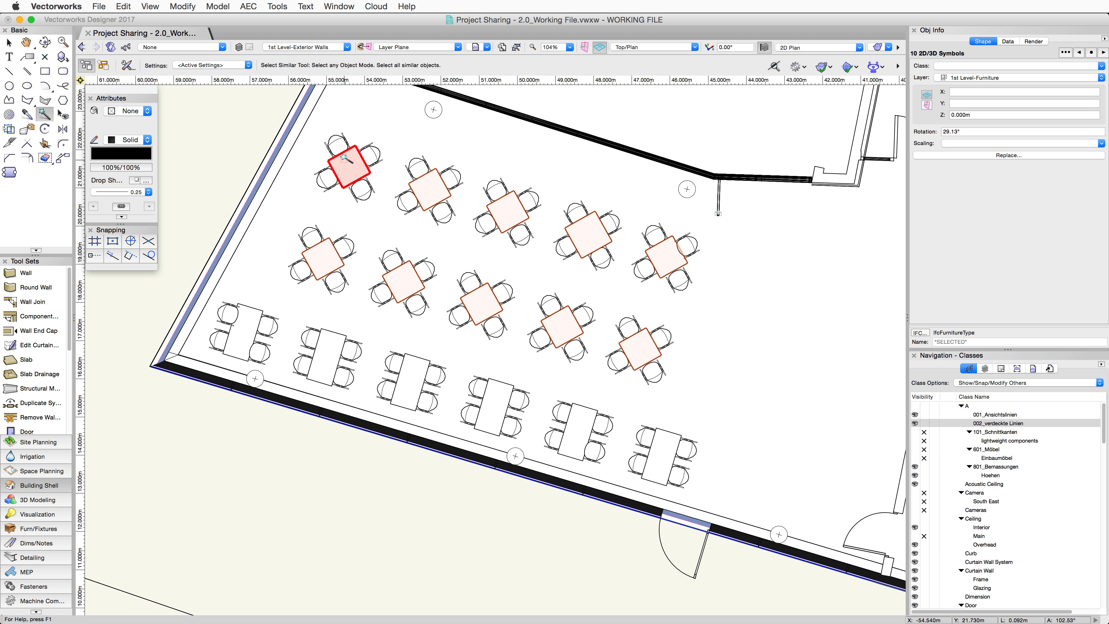
pyautogui.keyDown('shift'); pyautogui.click(340, 143); pyautogui.keyUp('shift')
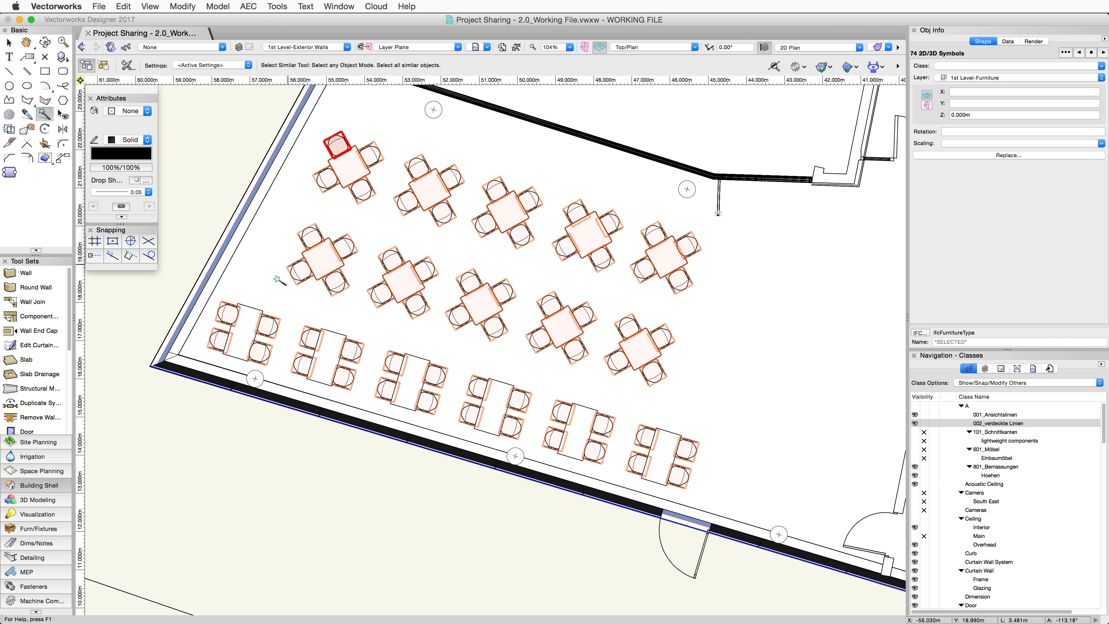
pyautogui.keyDown('shift'); pyautogui.click(249, 318); pyautogui.keyUp('shift')
pyautogui.rightClick(426, 184)
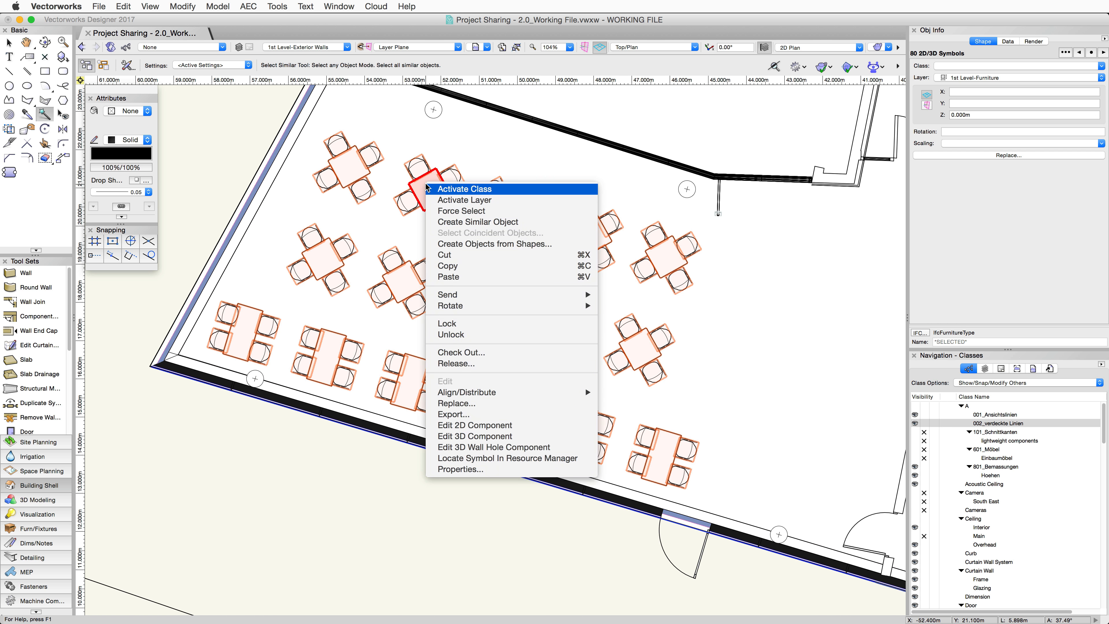
pyautogui.click(504, 352)
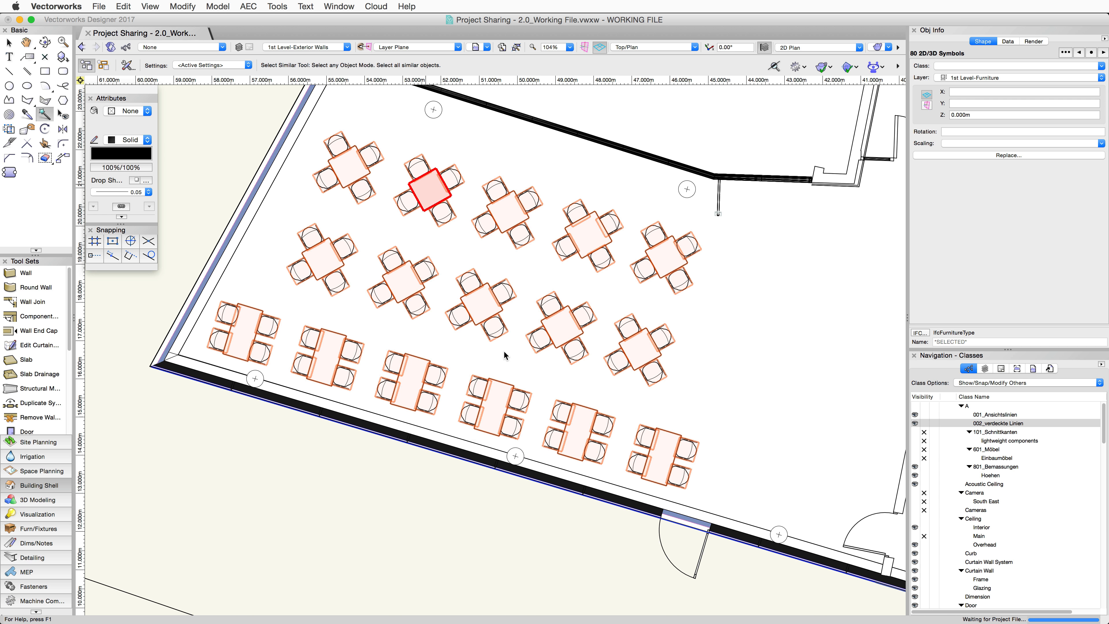
pyautogui.moveTo(507, 353)
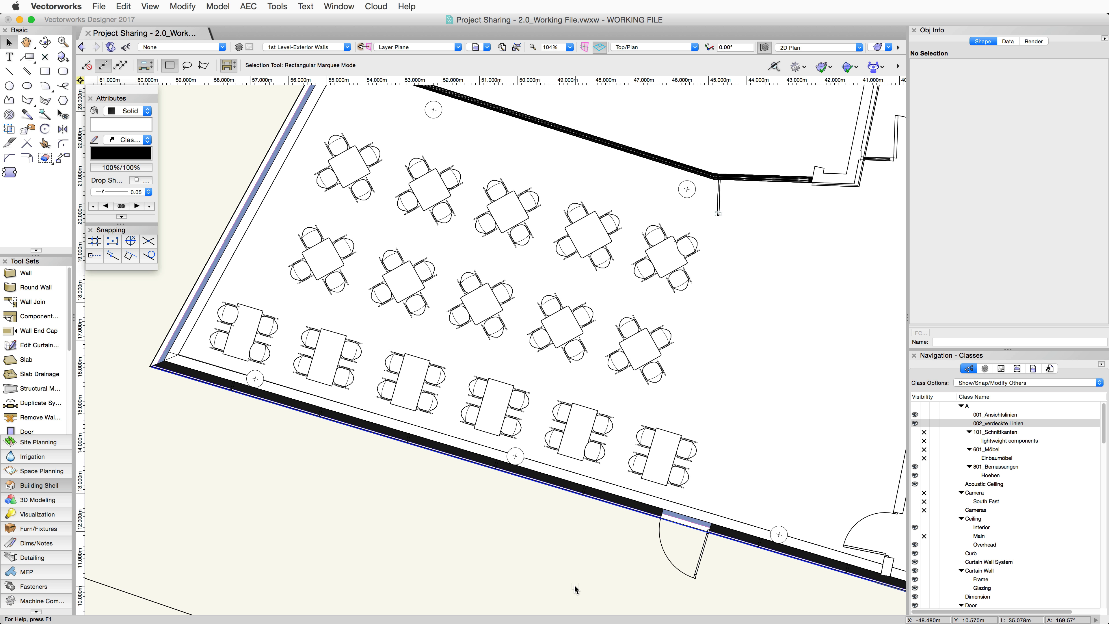
# Try the Check Out command on the upper-left square table, and attempt to move it slightly down, declining the automatic check-out
pyautogui.click(356, 173)
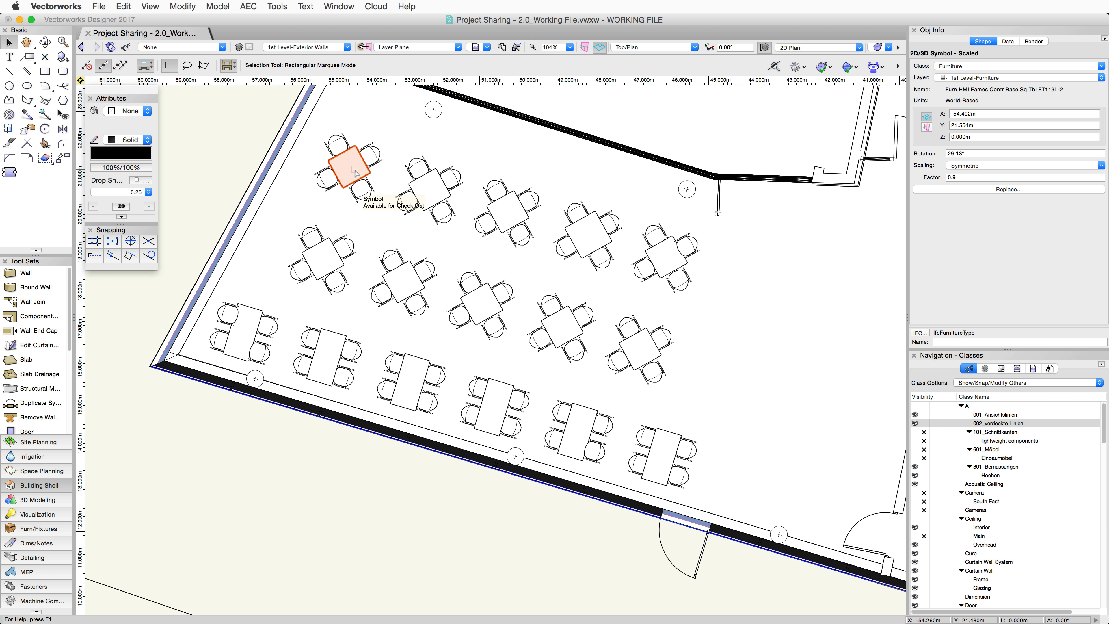
pyautogui.rightClick(356, 173)
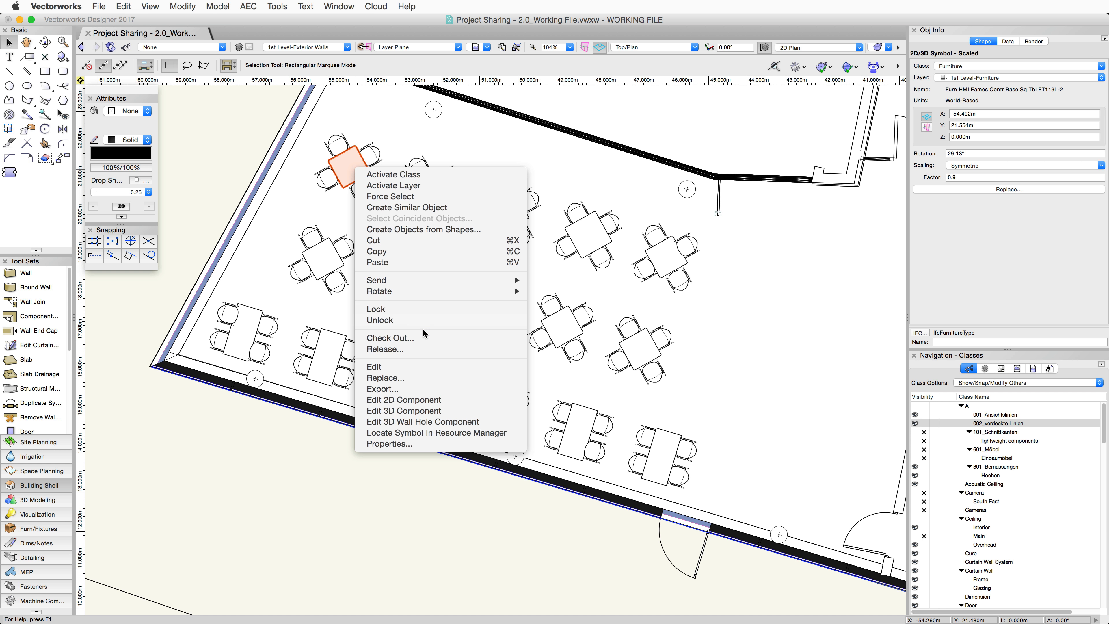
pyautogui.click(423, 338)
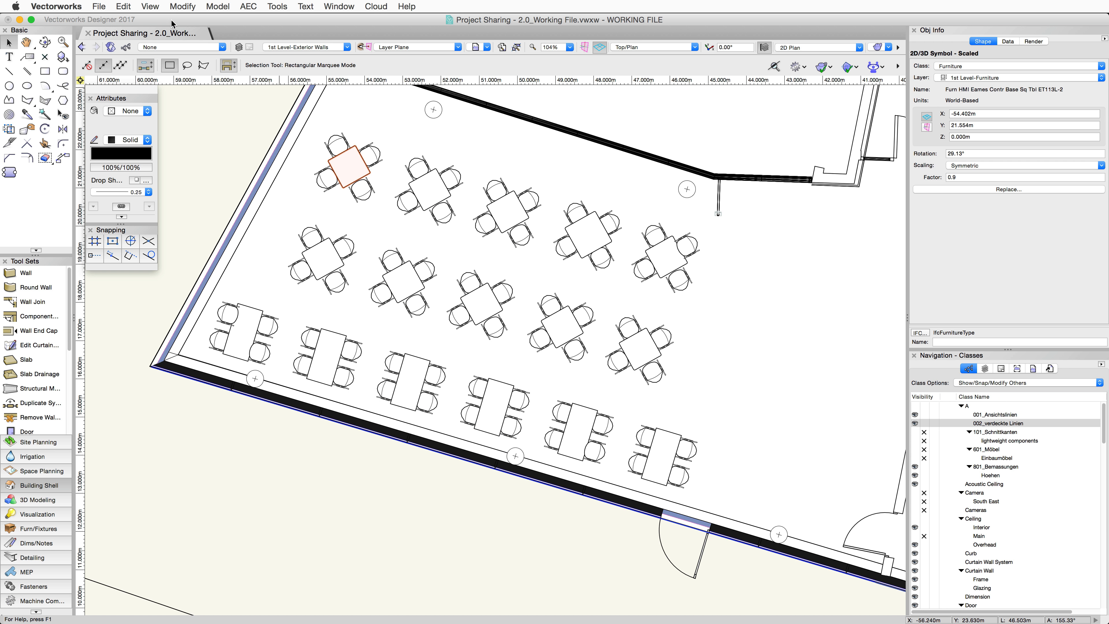
pyautogui.click(182, 6)
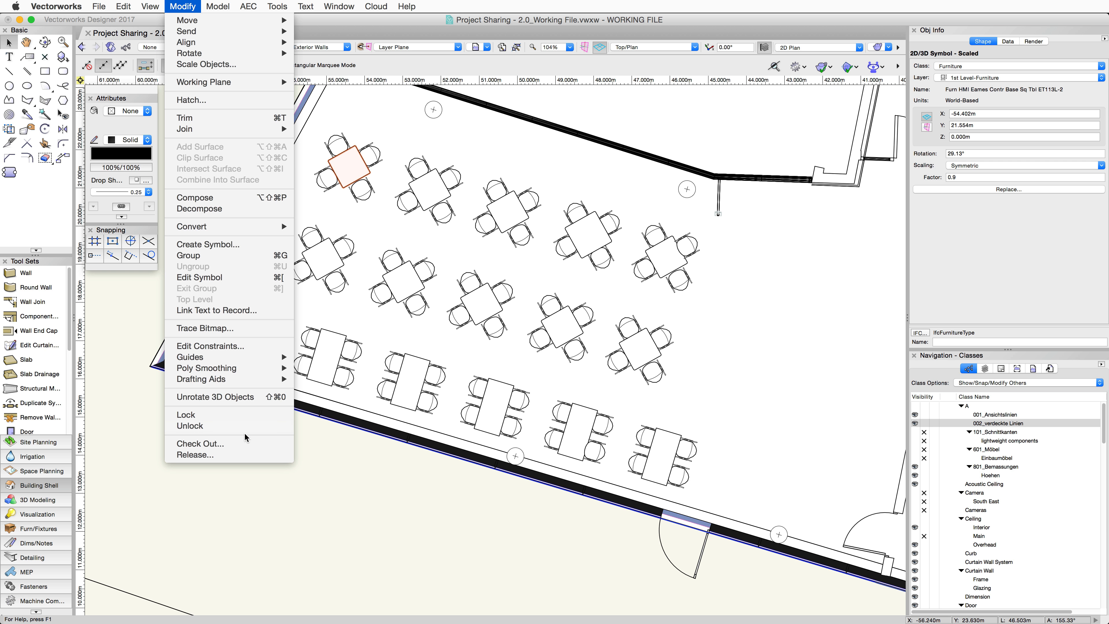
pyautogui.click(247, 443)
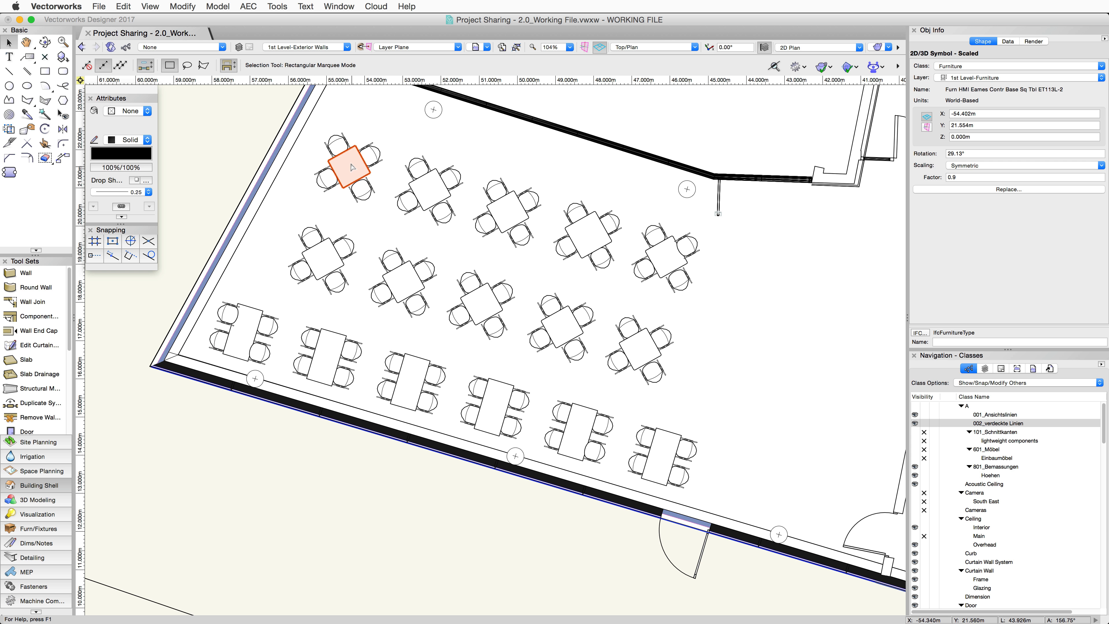
pyautogui.moveTo(353, 163); pyautogui.dragTo(354, 171)
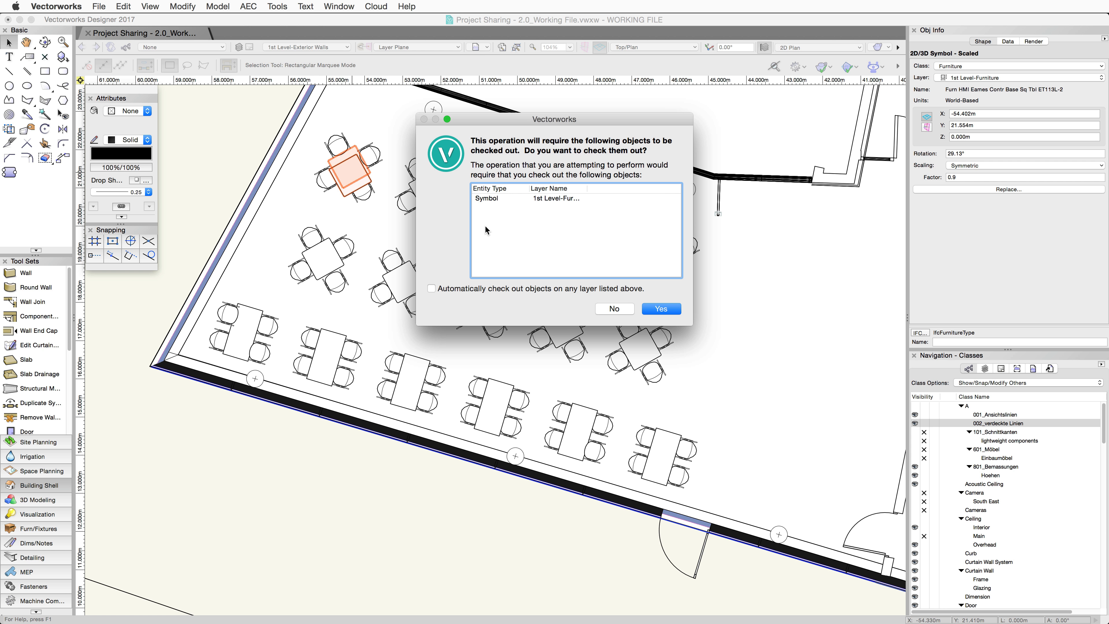
pyautogui.click(613, 309)
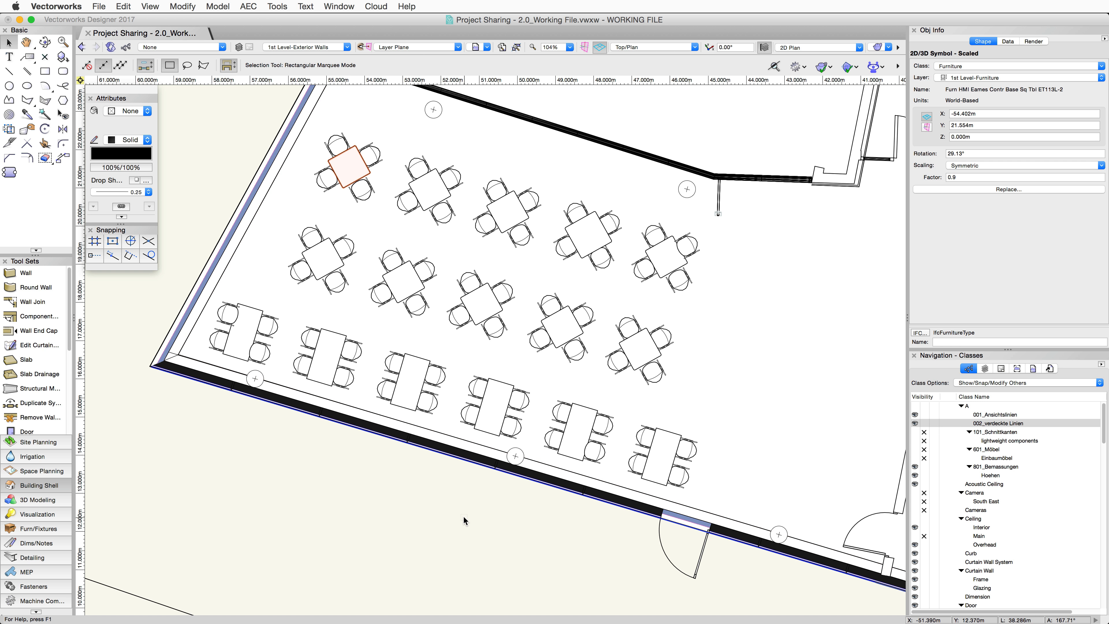
# Check out all square tables, rectangular tables and chairs in the room using Select Similar, and clear the selection
pyautogui.click(45, 114)
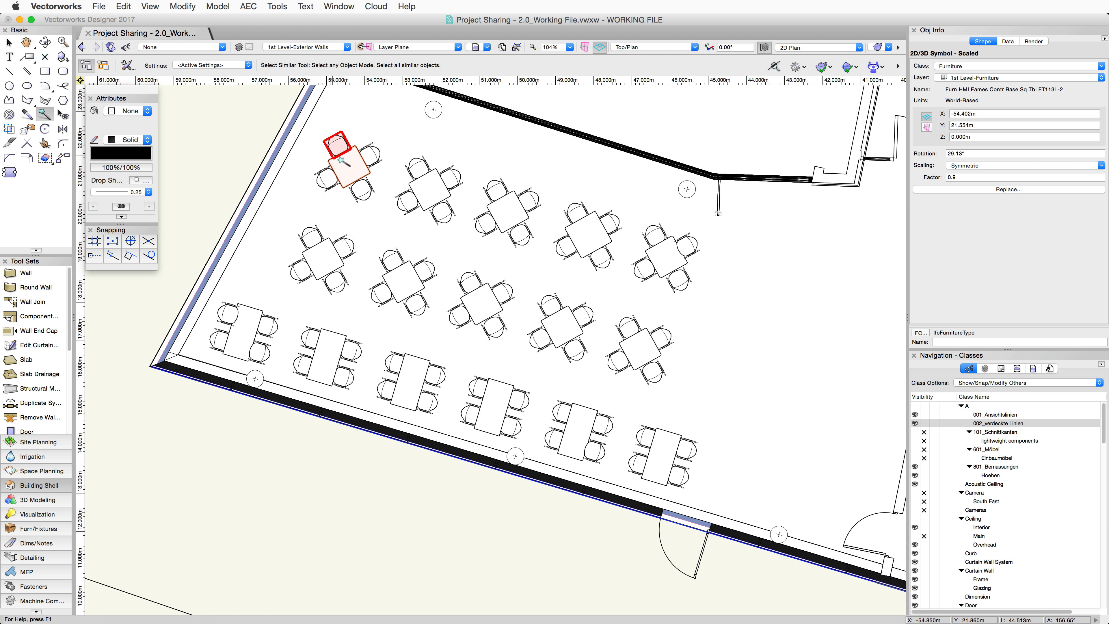
pyautogui.click(340, 144)
pyautogui.keyDown('shift'); pyautogui.click(340, 143); pyautogui.keyUp('shift')
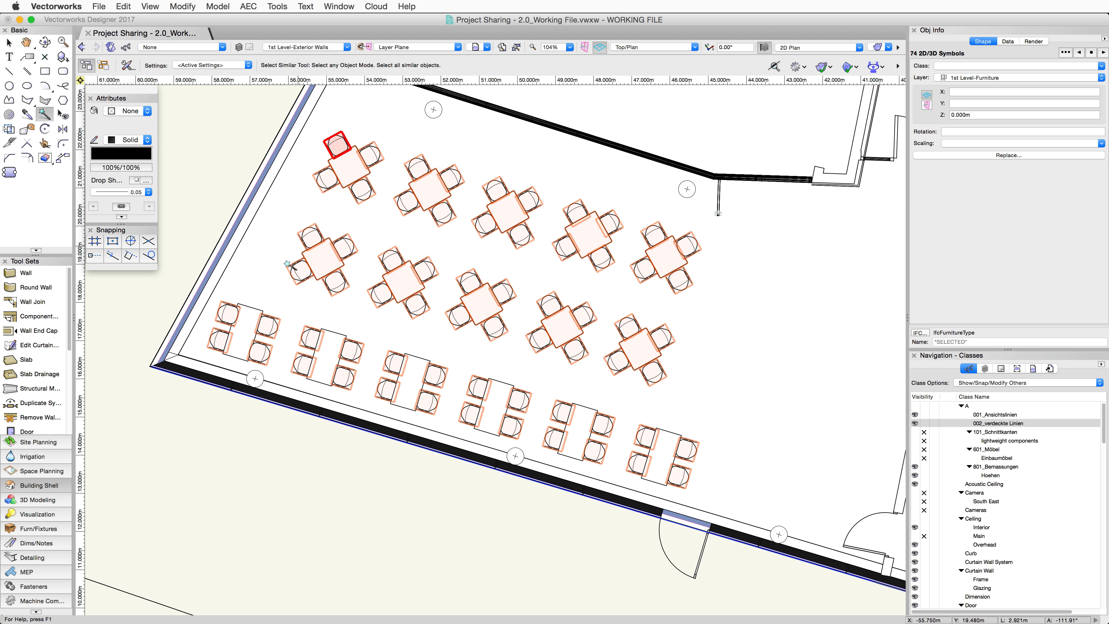
pyautogui.keyDown('shift'); pyautogui.click(249, 323); pyautogui.keyUp('shift')
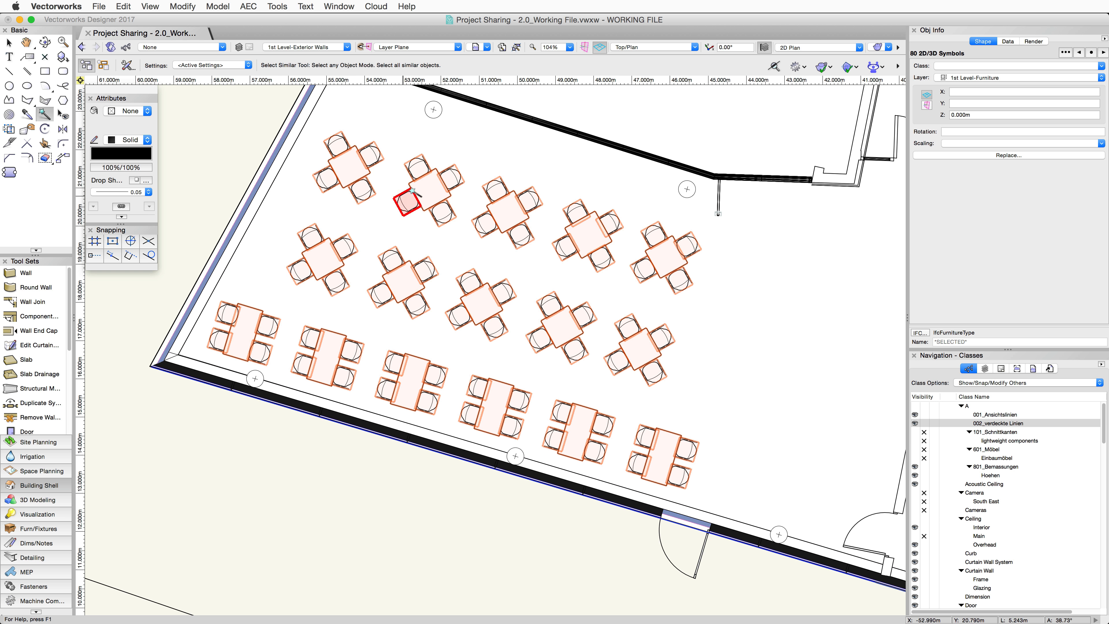
pyautogui.rightClick(424, 181)
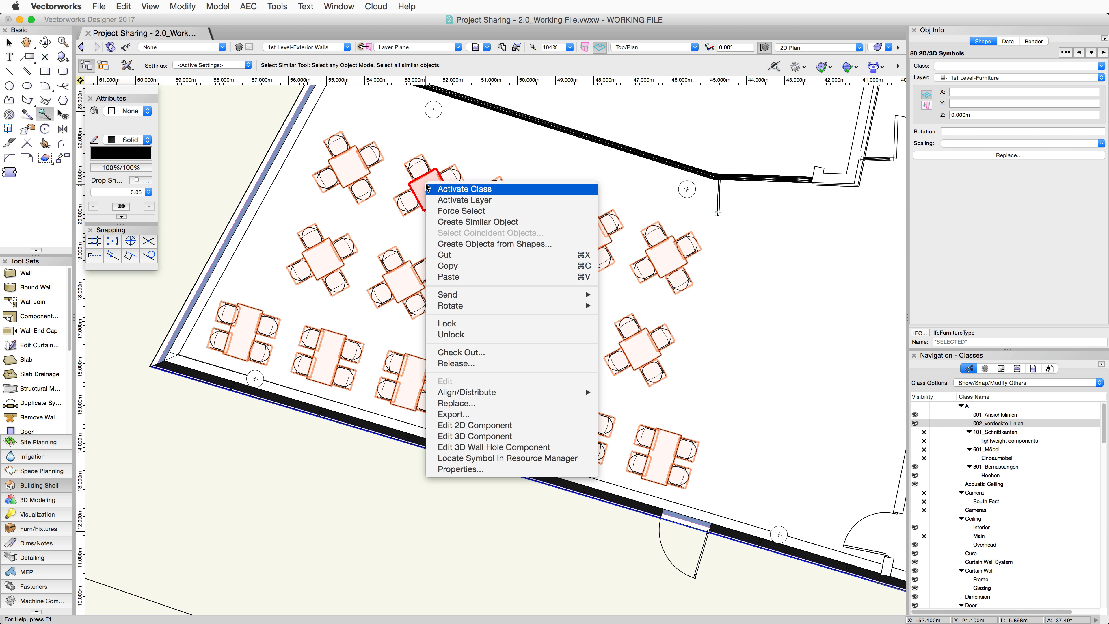
pyautogui.click(505, 352)
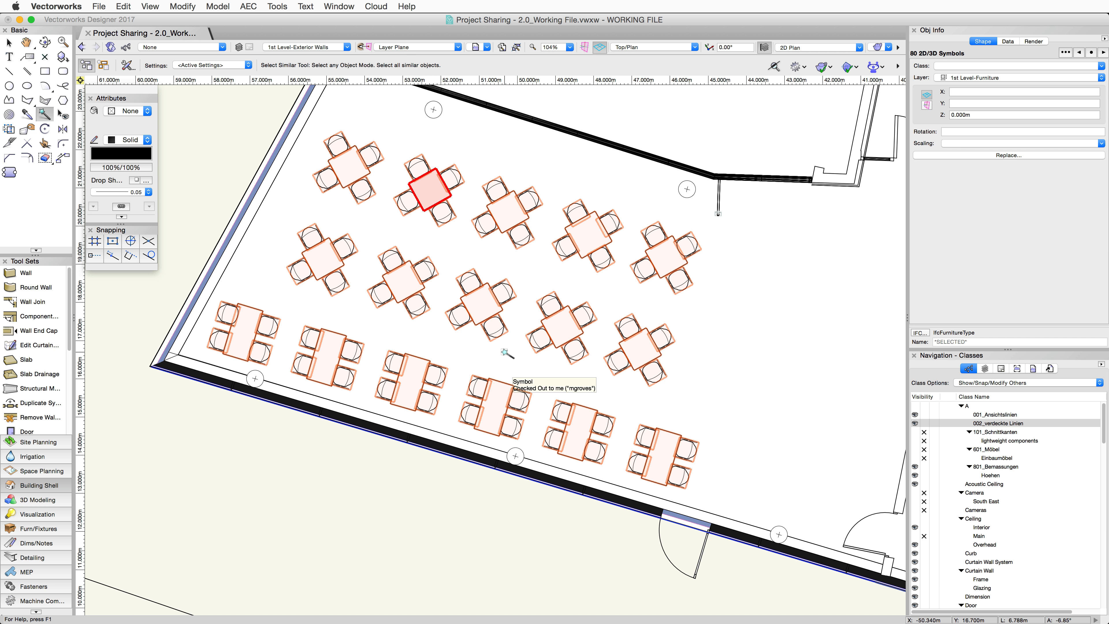
pyautogui.press('x')
pyautogui.press('x')
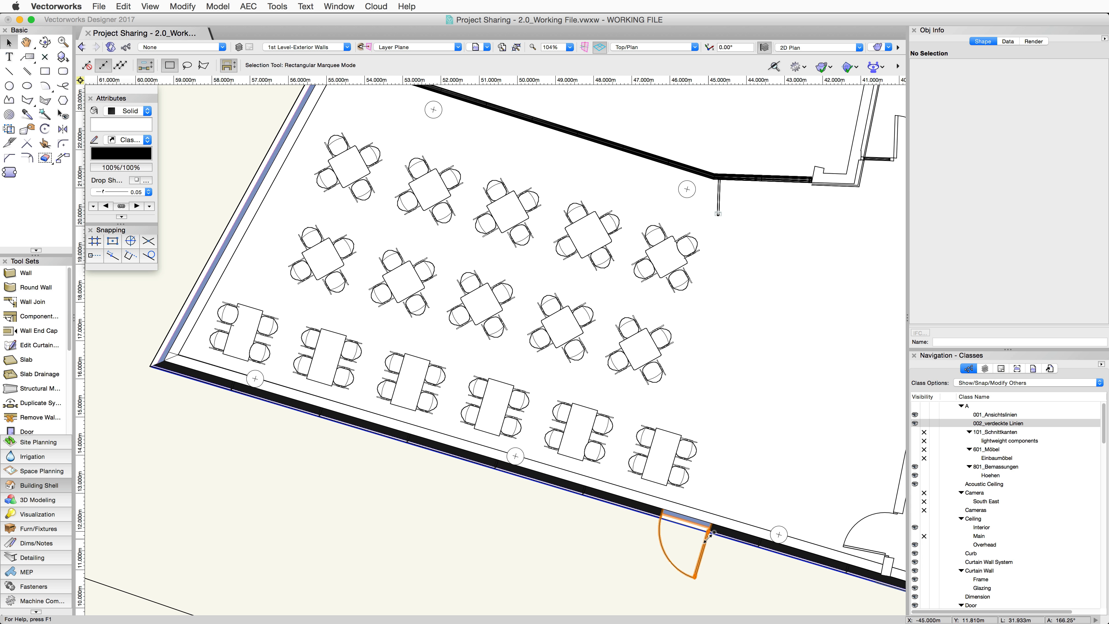
# Try to move the door along the lower exterior wall towards the tables, declining the check-out of the wall and door
pyautogui.click(708, 538)
pyautogui.moveTo(708, 536); pyautogui.dragTo(647, 516)
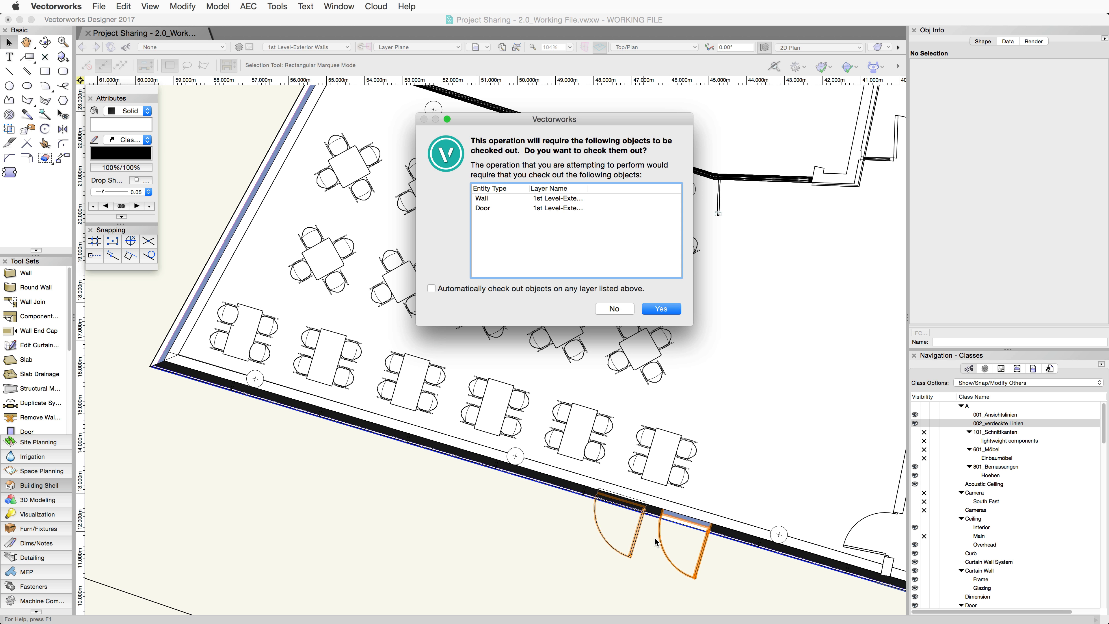
pyautogui.click(621, 309)
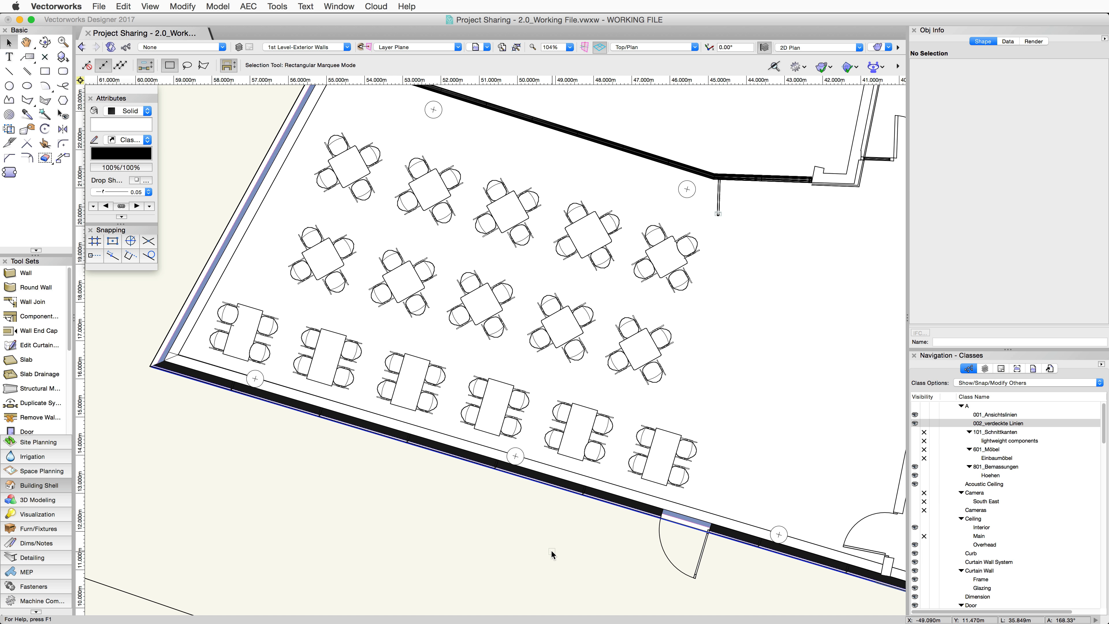
# Set the project sharing display to "Highlight objects I have checked out"
pyautogui.click(153, 7)
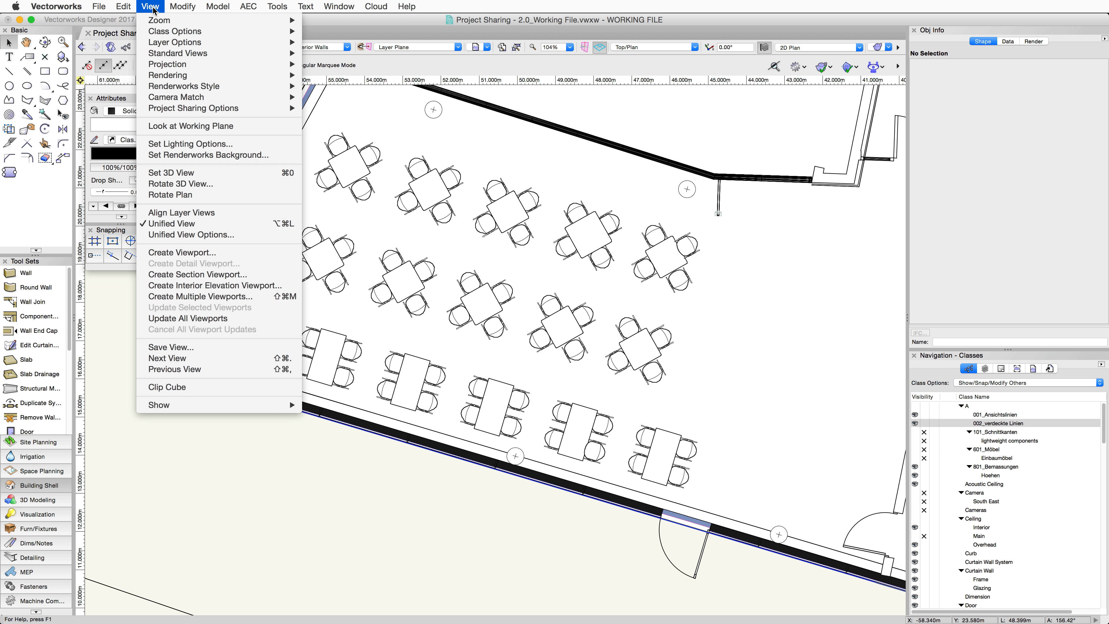
pyautogui.moveTo(234, 114)
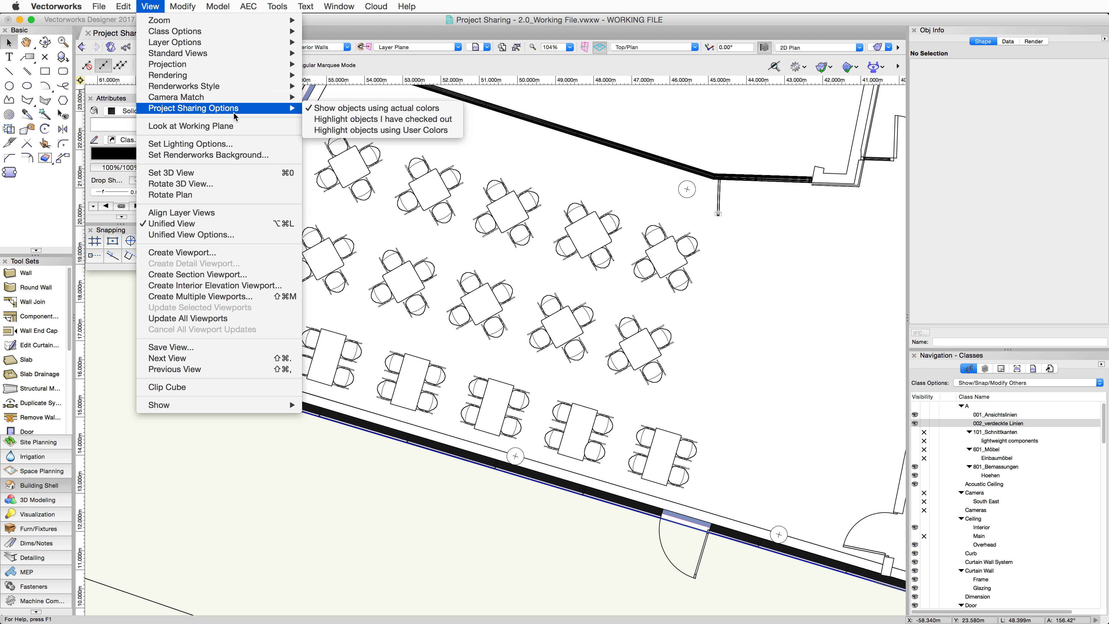
pyautogui.click(309, 122)
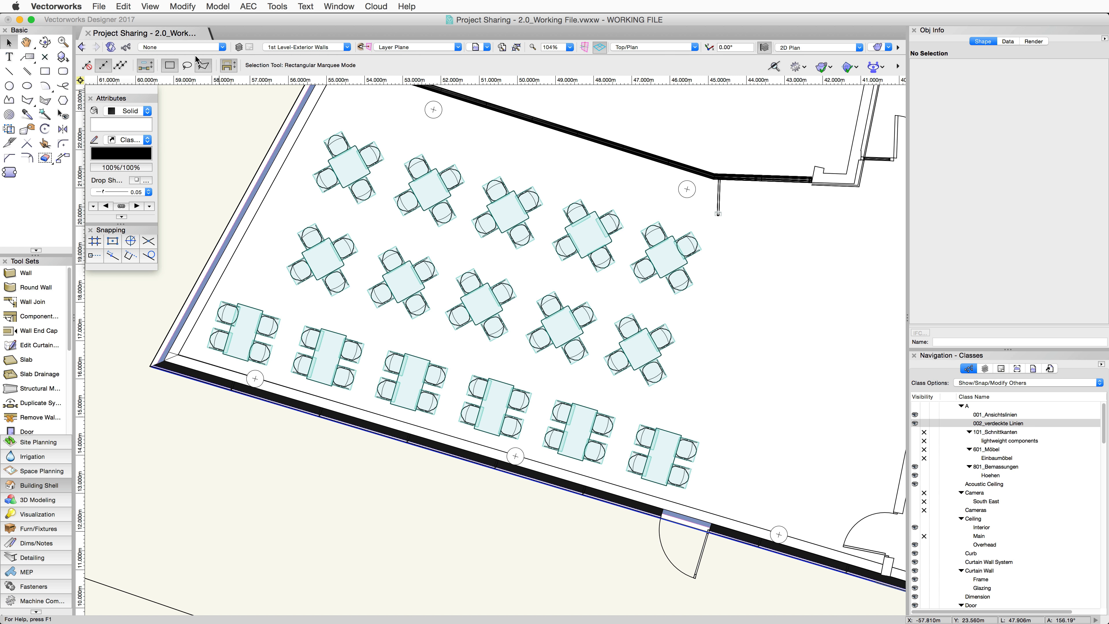
# Set the project sharing display to "Highlight objects using User Colors" and show more of the floor plan
pyautogui.click(155, 7)
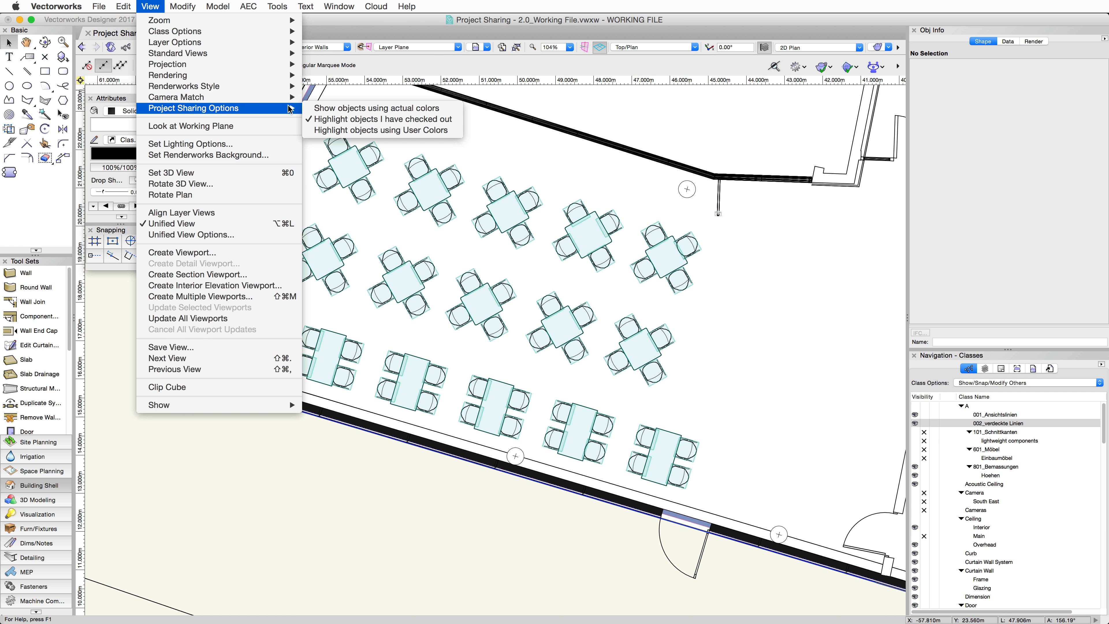
pyautogui.click(311, 132)
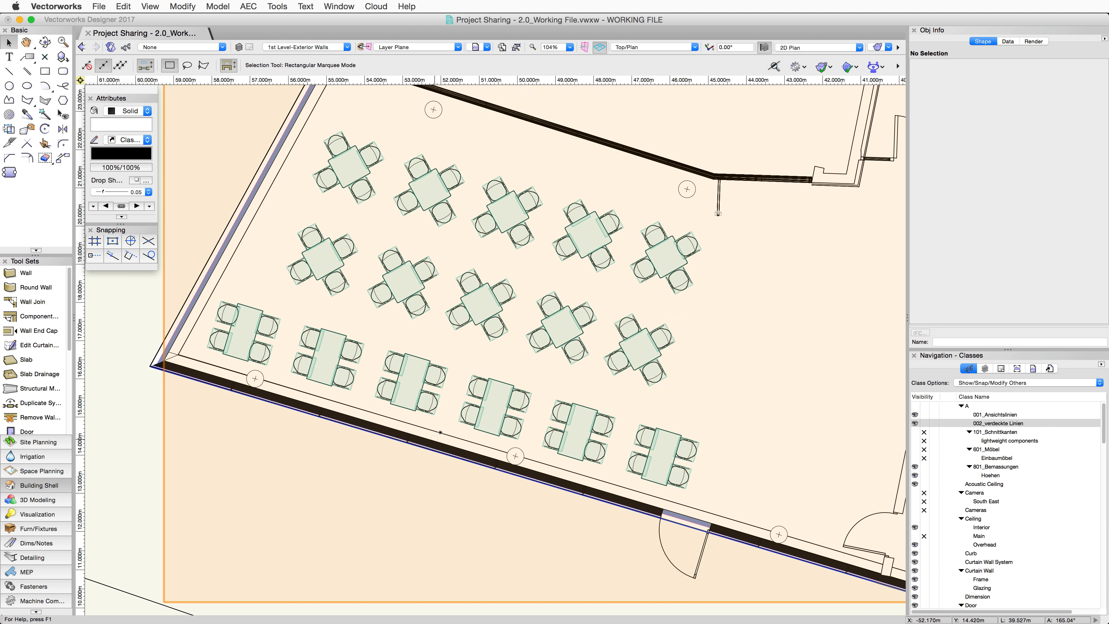
pyautogui.scroll(-2, 434, 438)
pyautogui.press('space')
pyautogui.moveTo(594, 530); pyautogui.dragTo(437, 534)
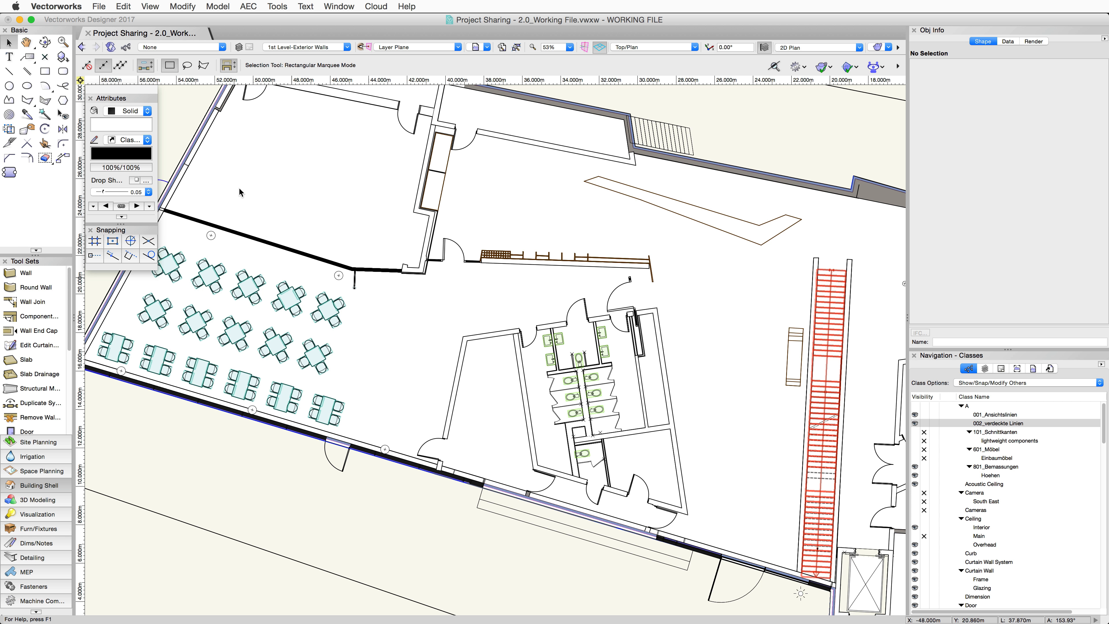
# Review the users and their assigned colors in the Project Sharing settings
pyautogui.click(104, 7)
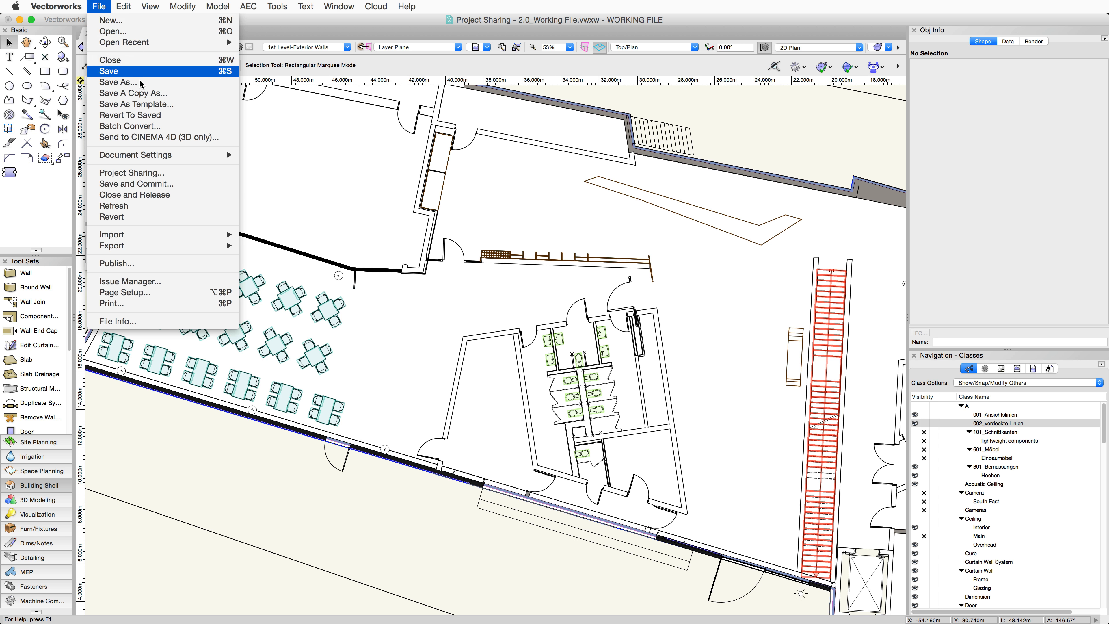
pyautogui.click(157, 173)
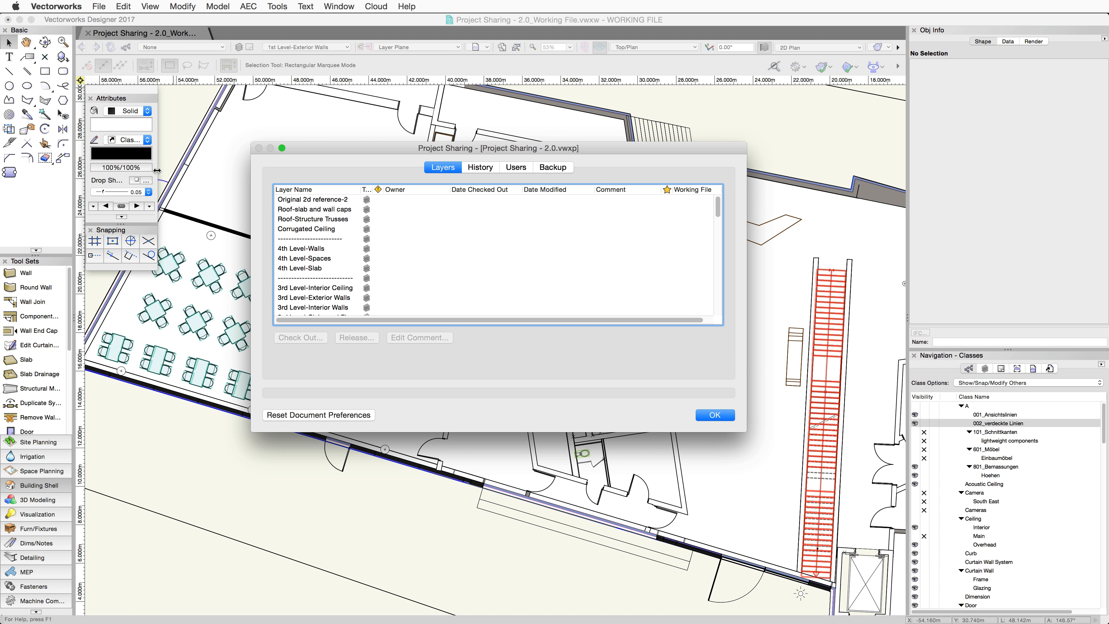
pyautogui.click(514, 168)
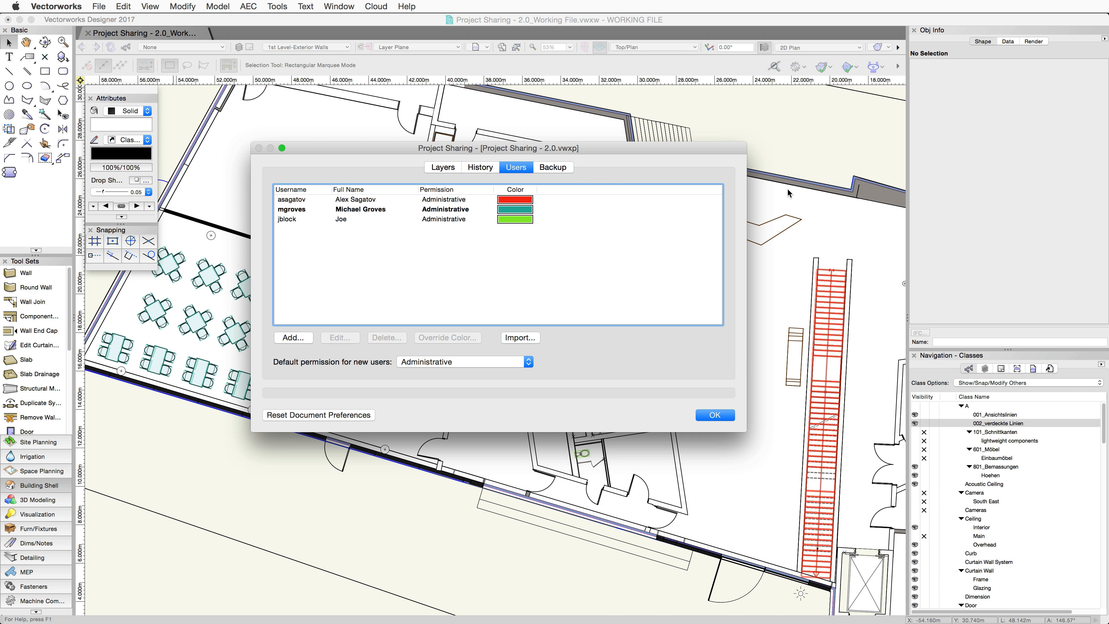
pyautogui.click(712, 415)
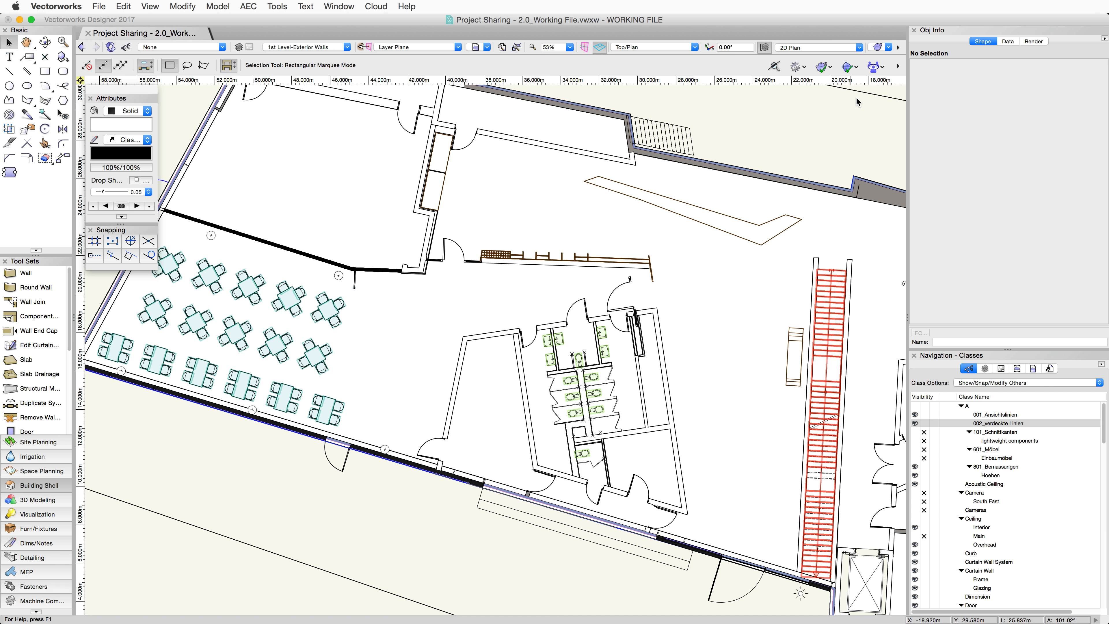
# Review the available project sharing display modes, and switch the model to the Left Isometric view
pyautogui.click(876, 67)
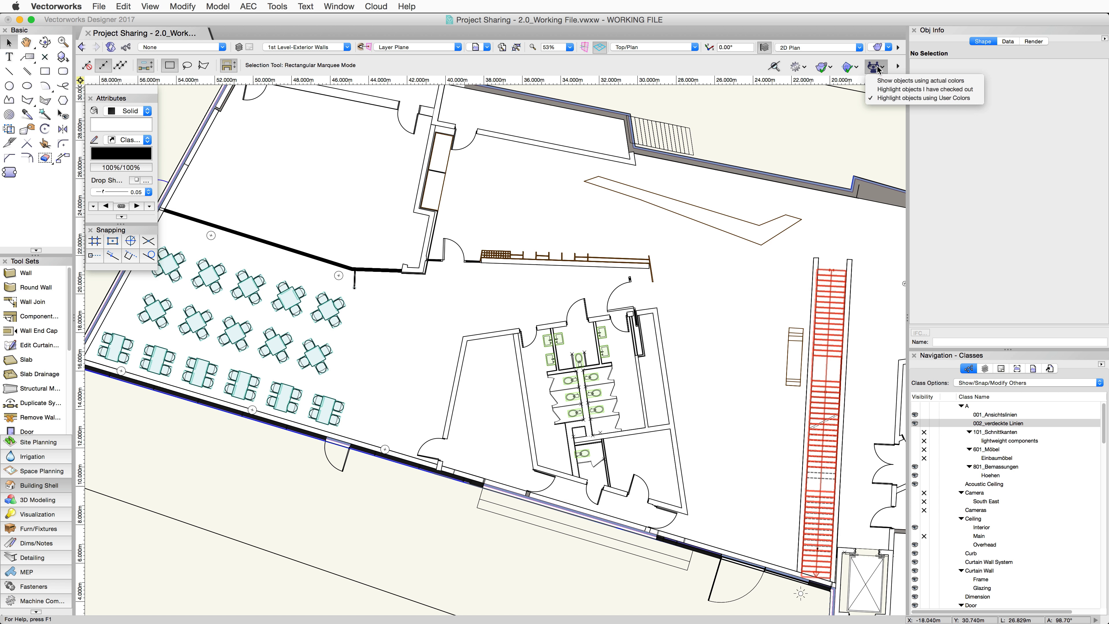
pyautogui.click(878, 69)
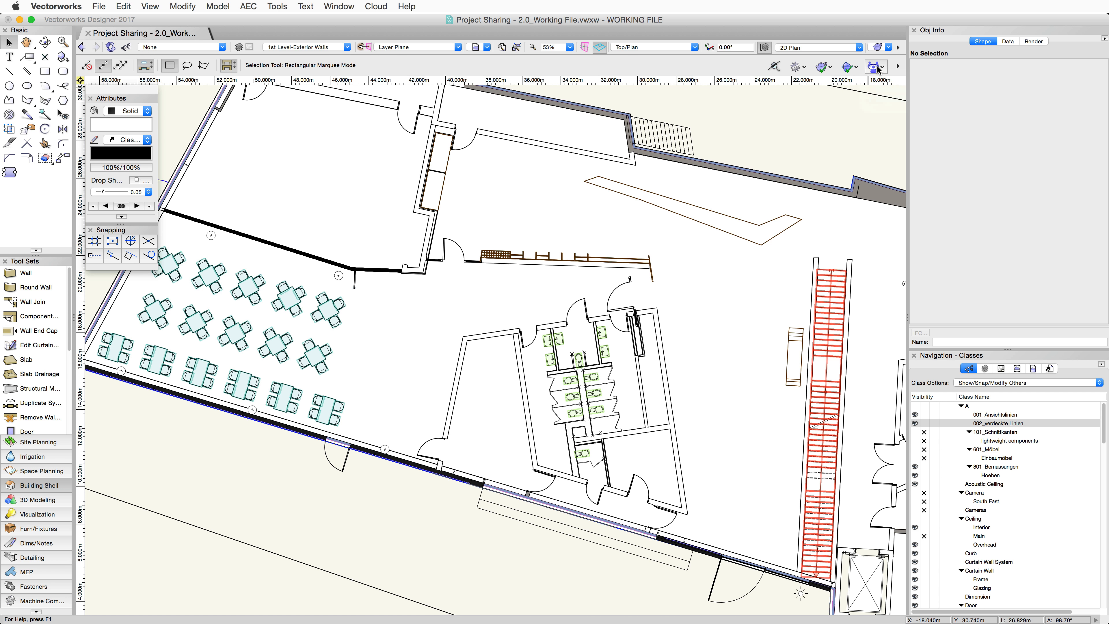
pyautogui.click(694, 47)
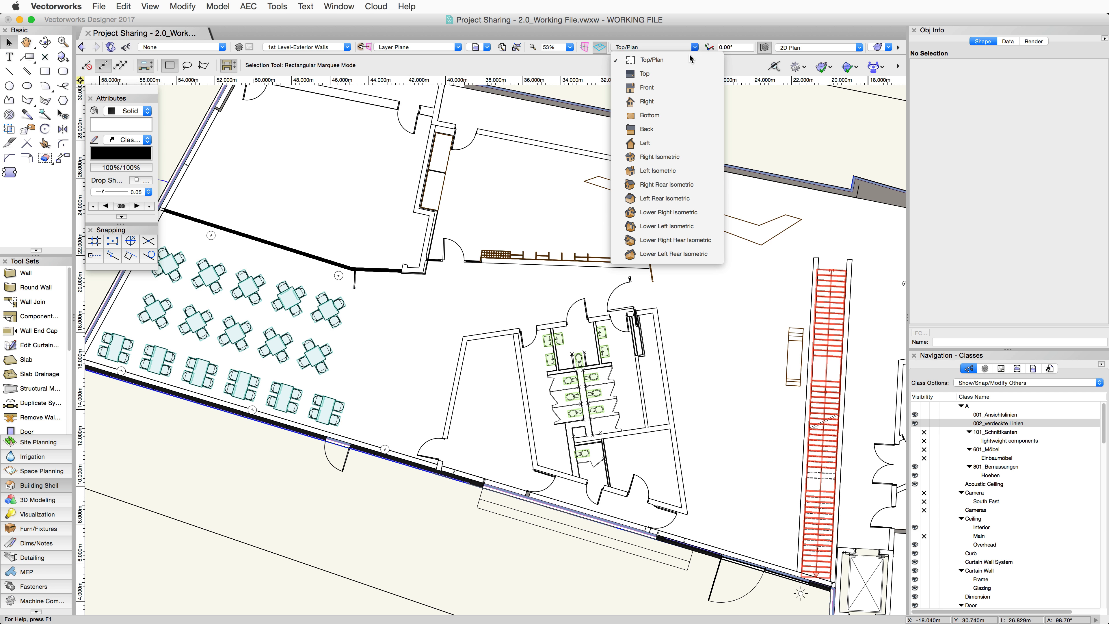
pyautogui.click(661, 165)
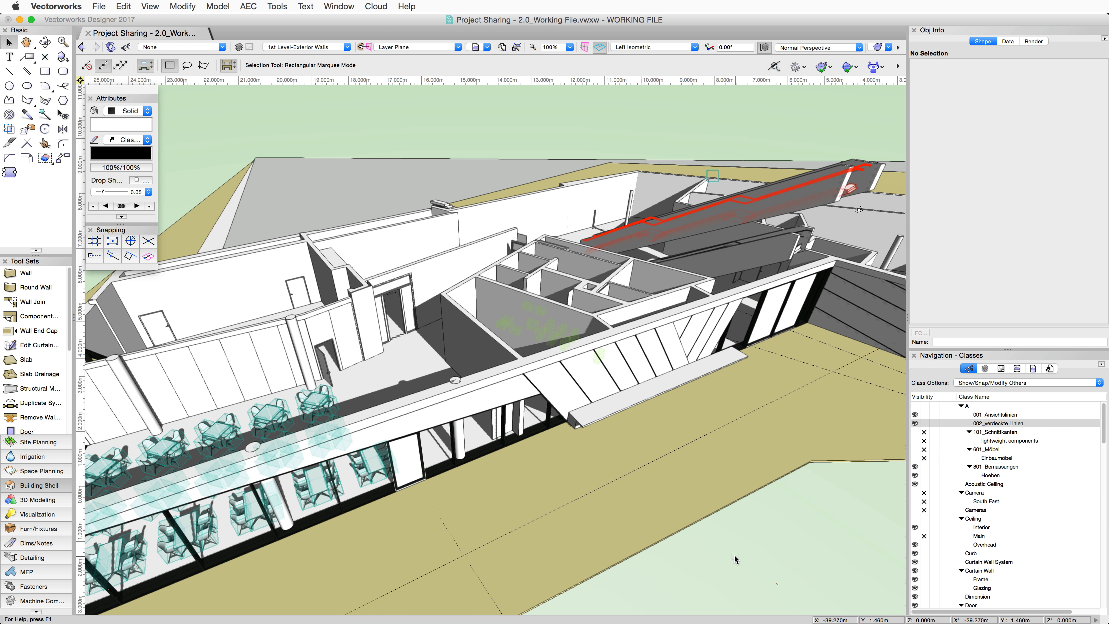
# Switch the model to the Top/Plan view, showing the restroom area
pyautogui.click(661, 47)
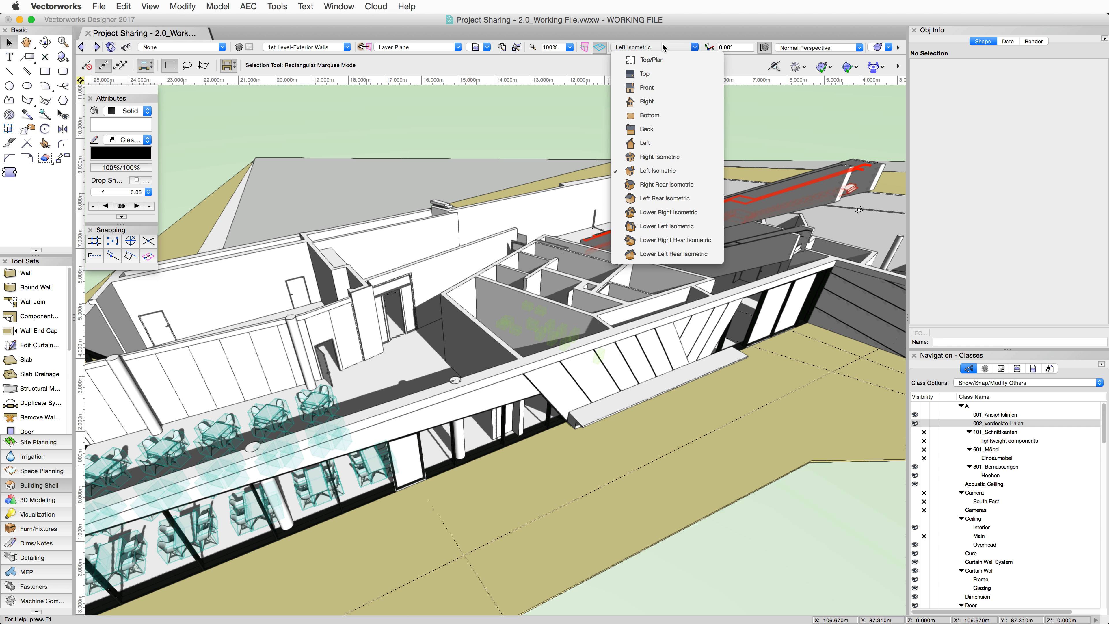
pyautogui.click(660, 66)
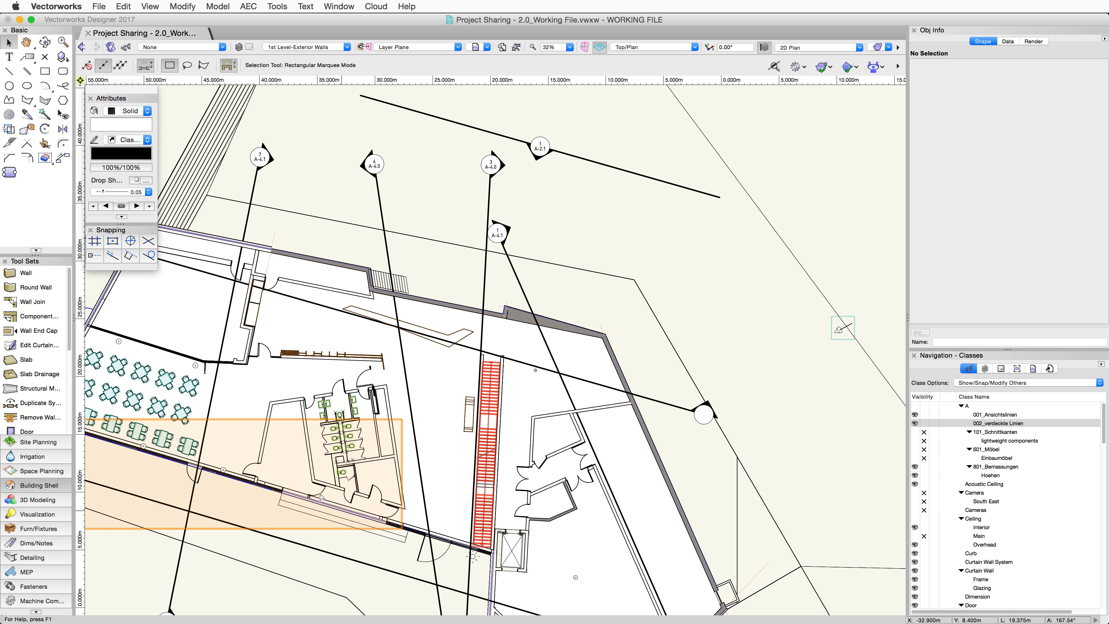
pyautogui.scroll(6, 349, 435)
# Try to set the Z position of the middle toilet symbol in the restroom's left row of stalls to .25
pyautogui.click(376, 413)
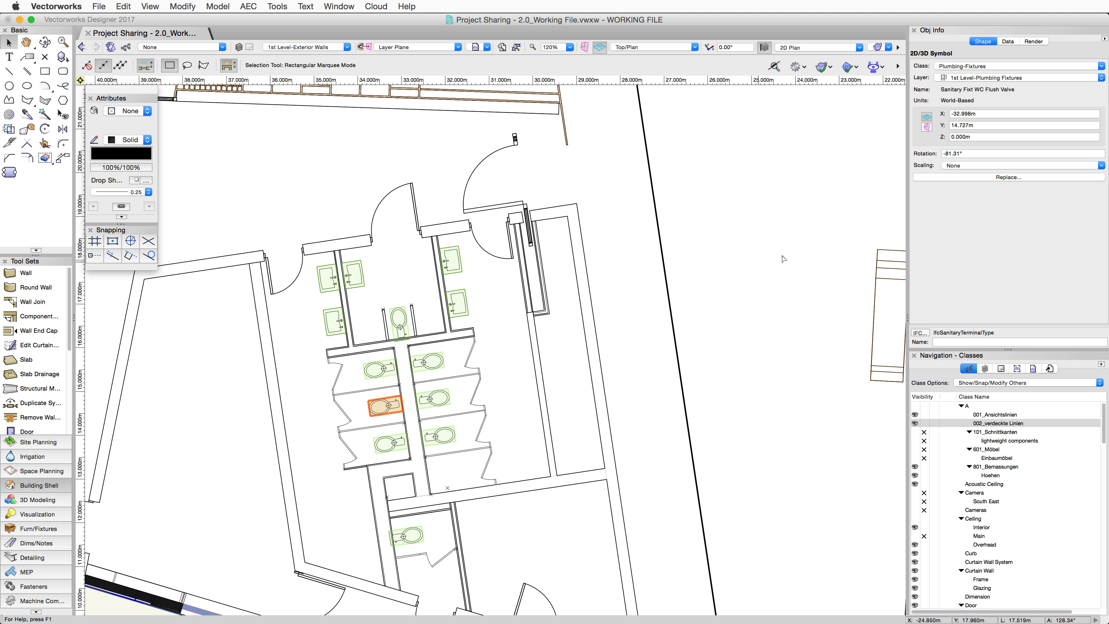
pyautogui.click(985, 136)
pyautogui.write('.25')
pyautogui.press('Return')
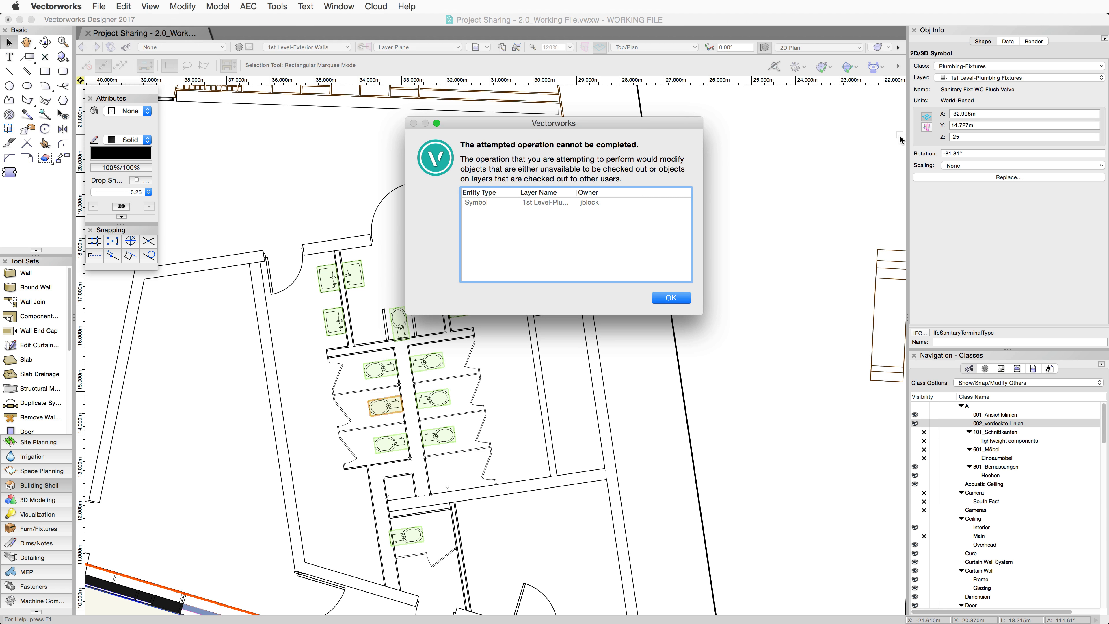
pyautogui.click(686, 298)
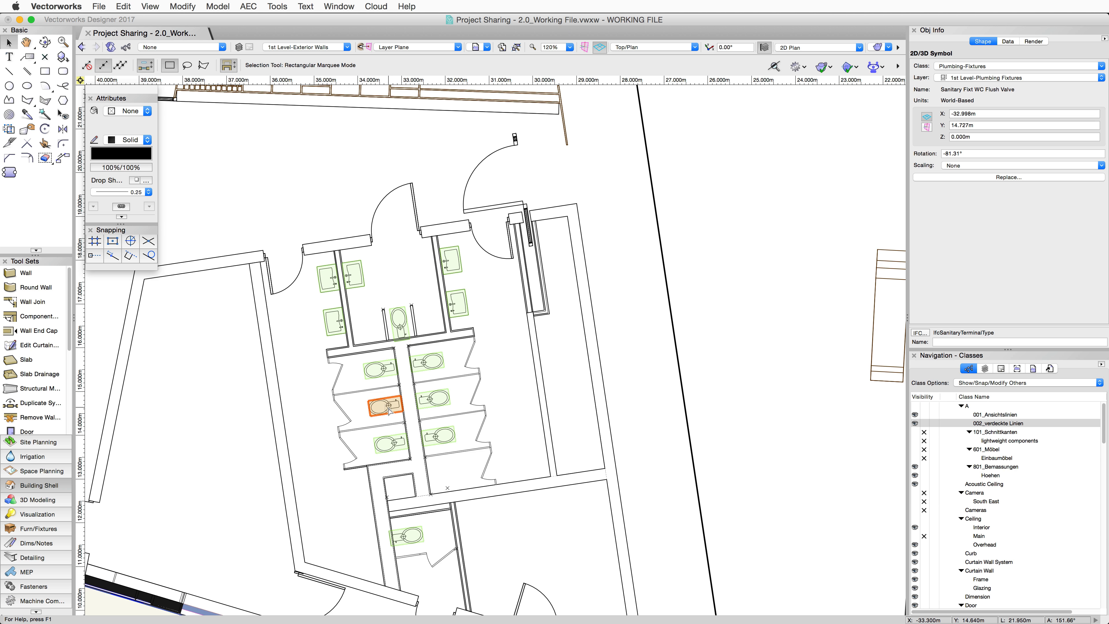
pyautogui.moveTo(390, 411)
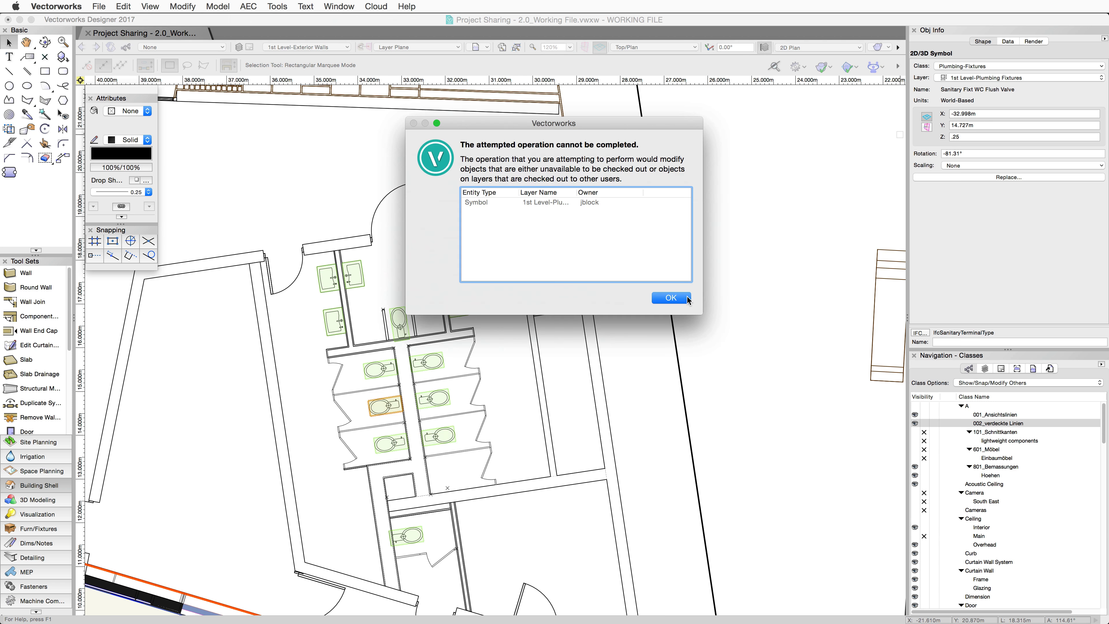
pyautogui.click(687, 298)
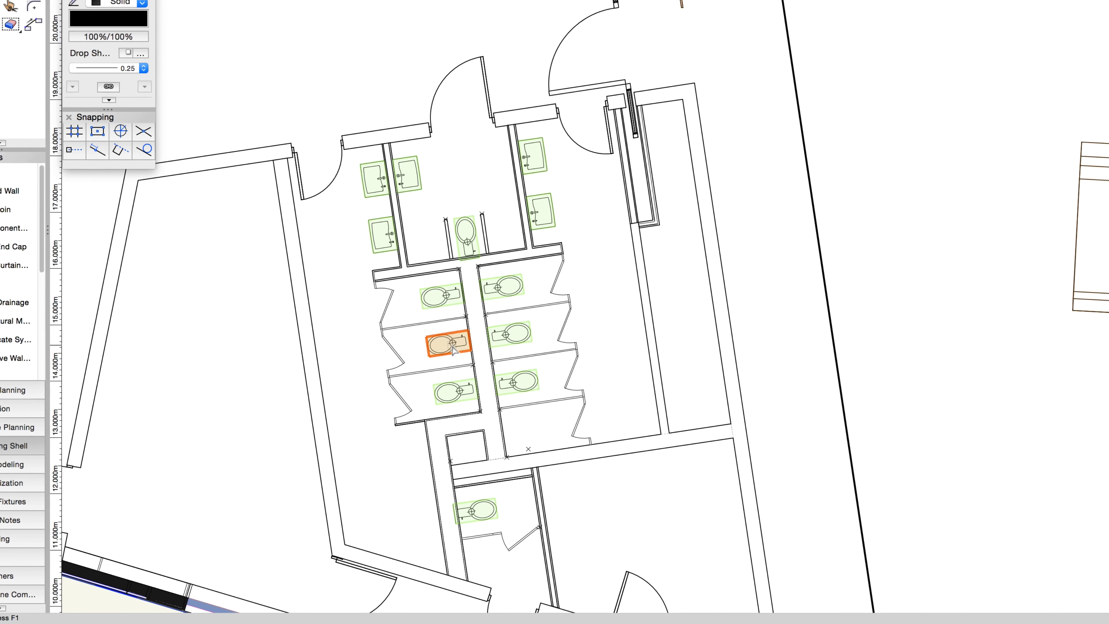
# Try to shift the bowl oval inside the 2D component of the same toilet symbol, and exit the symbol
pyautogui.moveTo(389, 410)
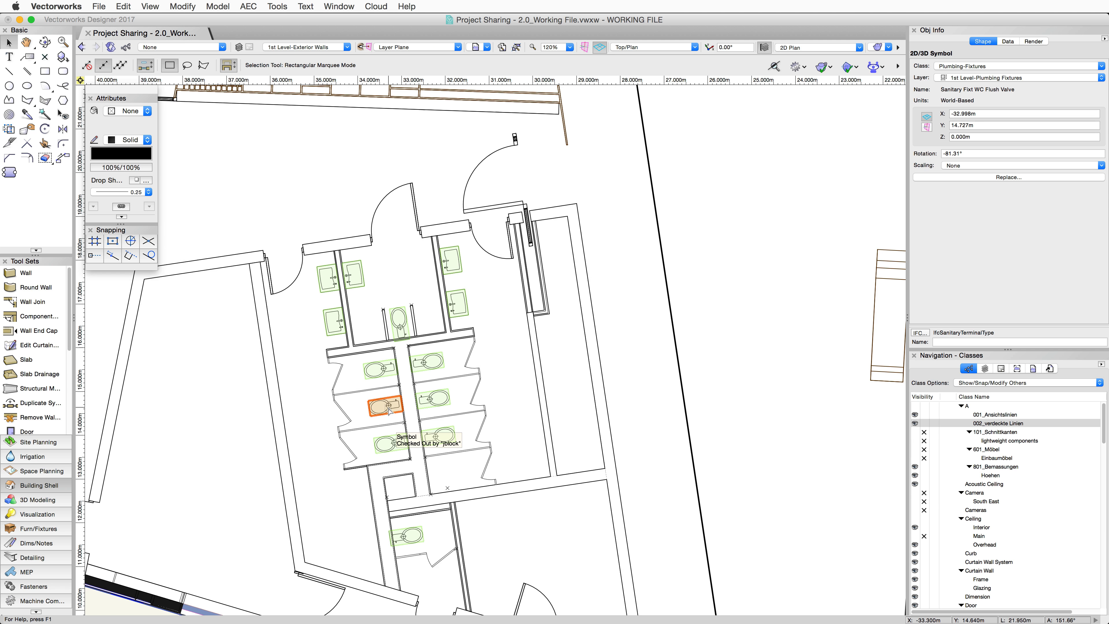
pyautogui.doubleClick(389, 410)
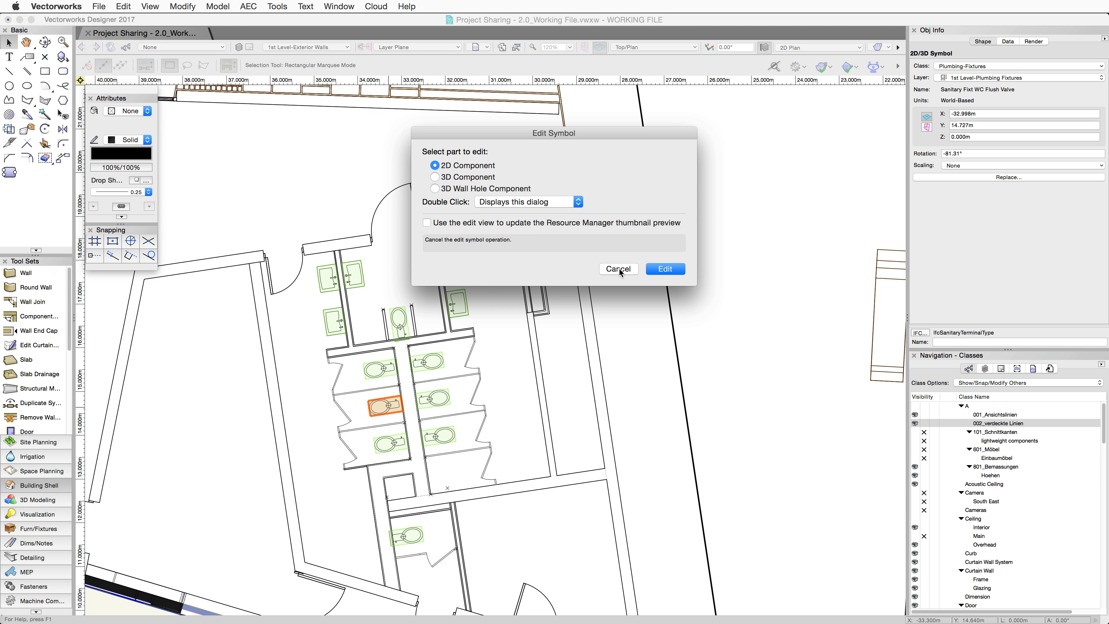
pyautogui.click(660, 268)
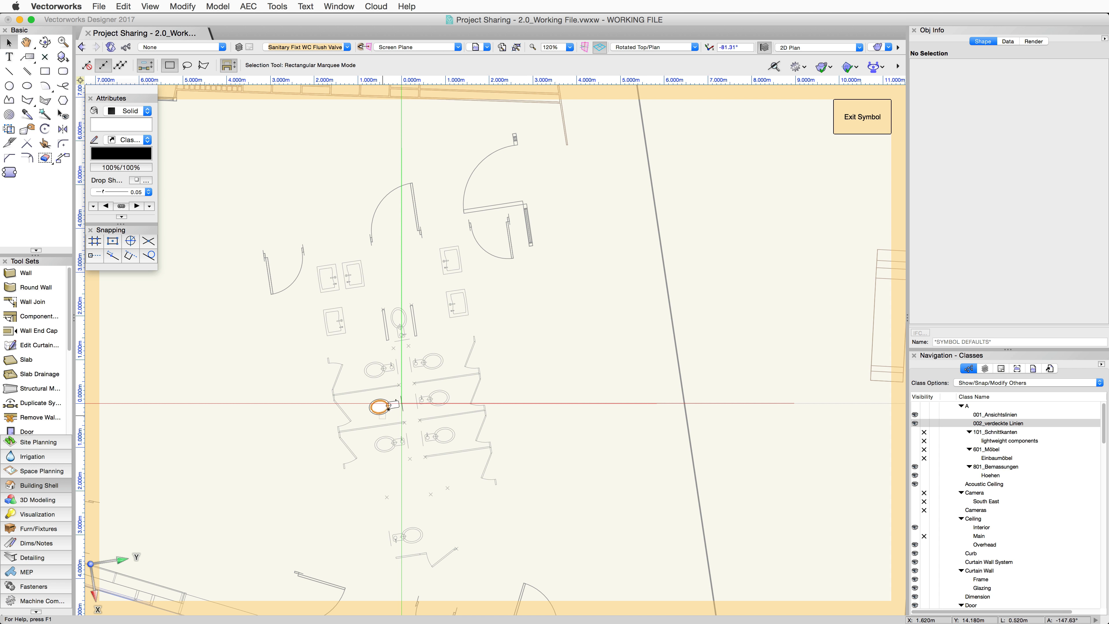
pyautogui.moveTo(382, 405); pyautogui.dragTo(387, 396)
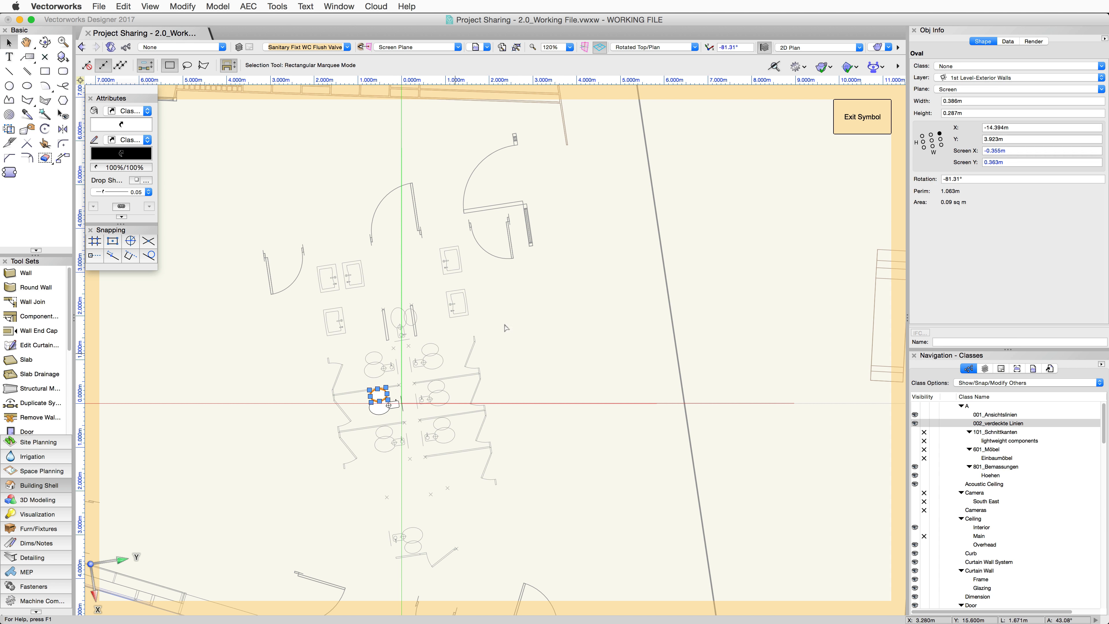
pyautogui.click(861, 117)
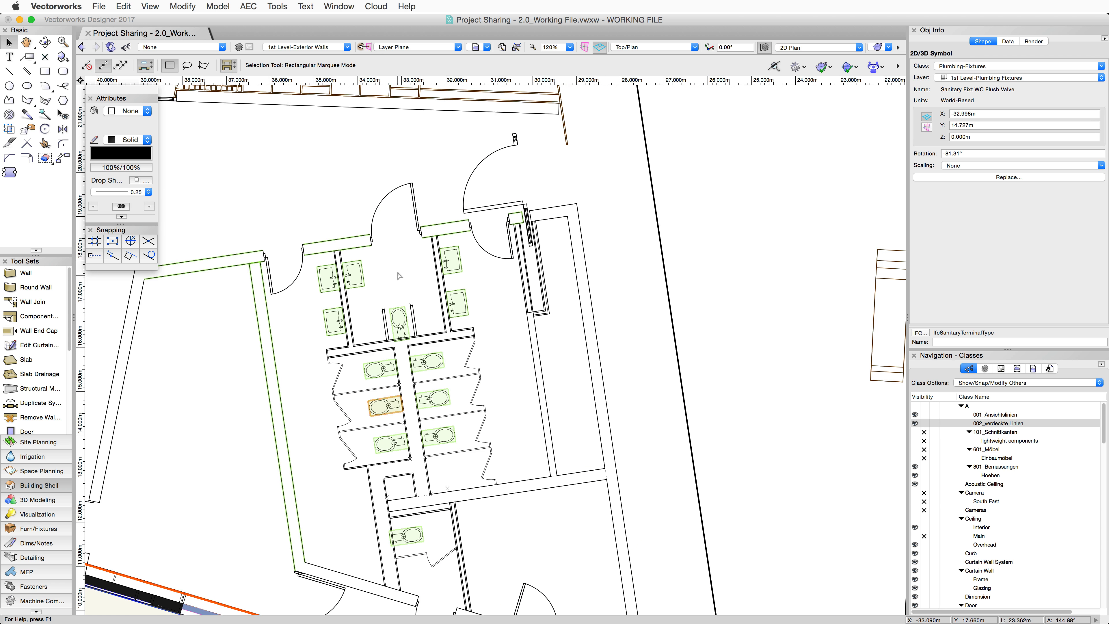
# Try to move the door in the wall above the restroom sinks a short distance along that wall
pyautogui.moveTo(416, 208)
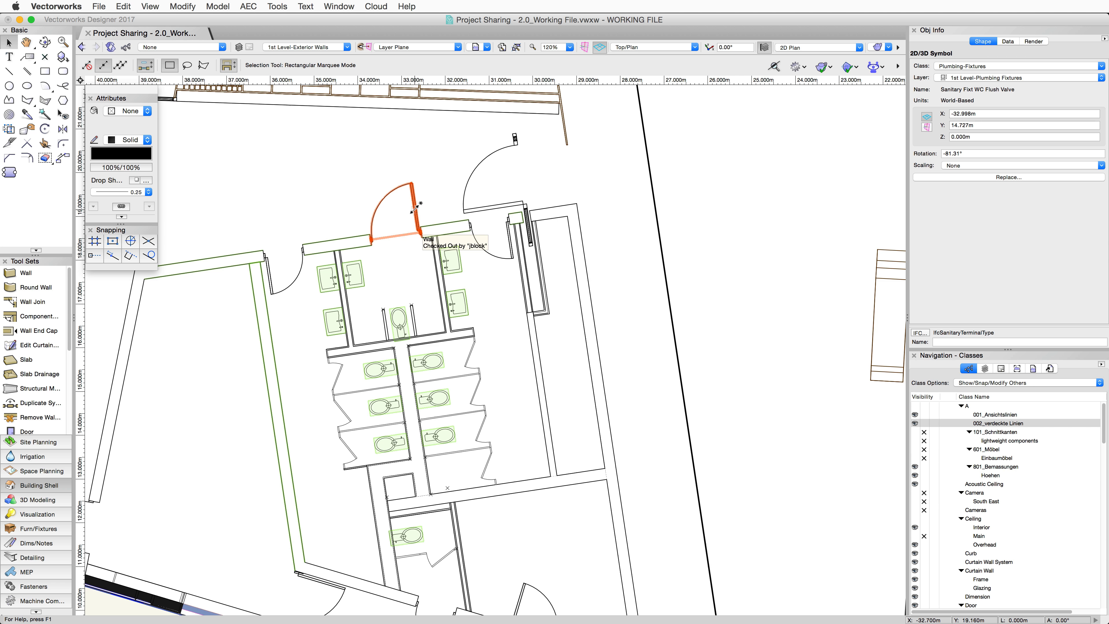
pyautogui.click(416, 208)
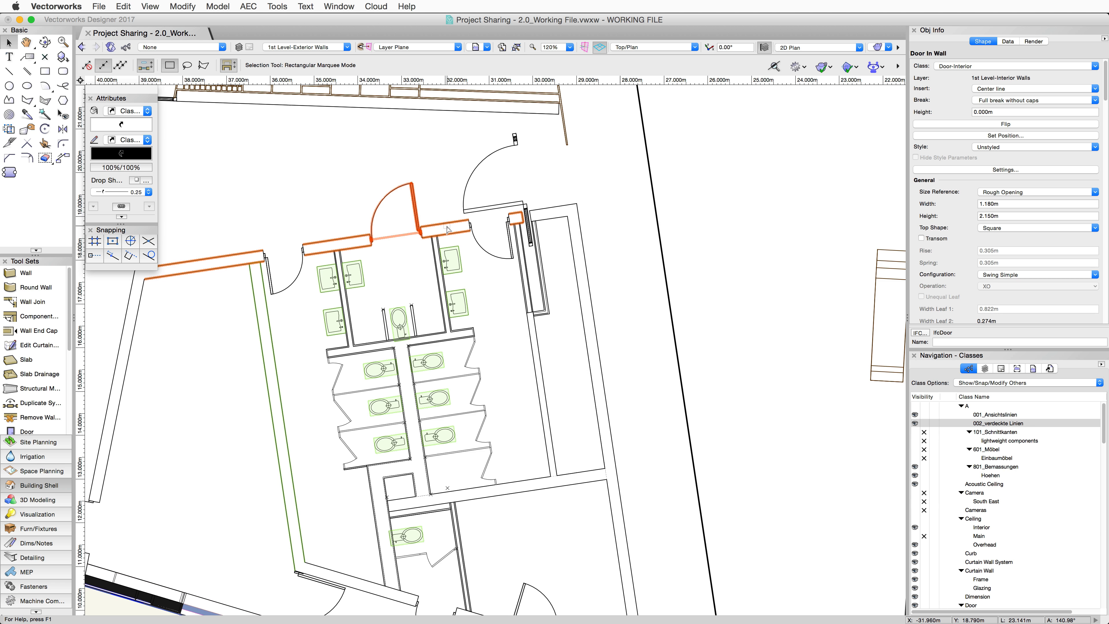
pyautogui.moveTo(447, 229)
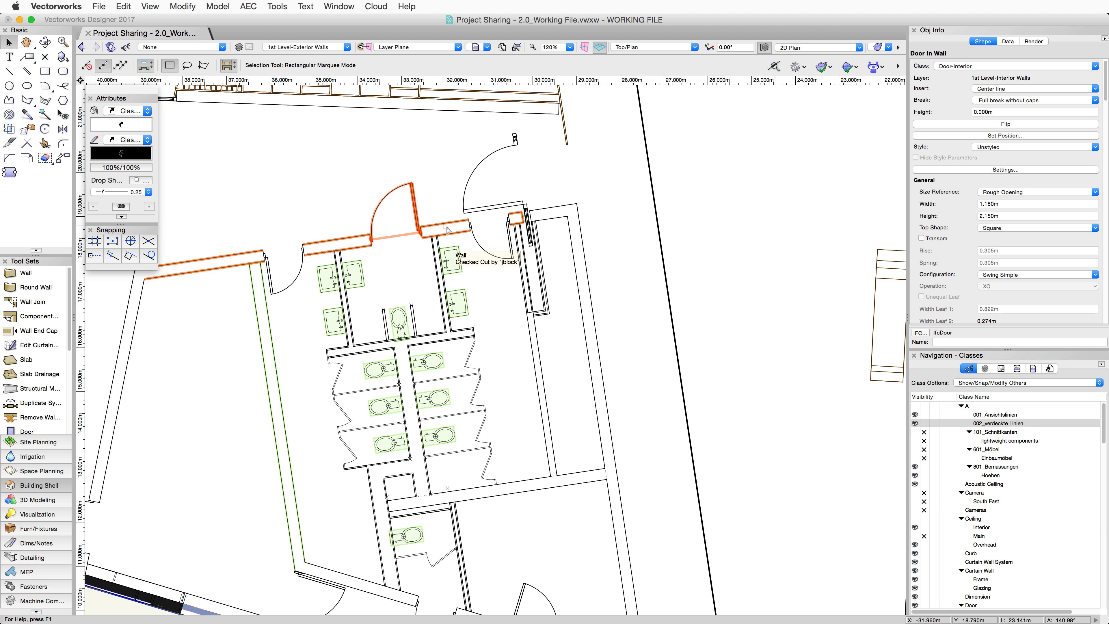
pyautogui.moveTo(416, 210); pyautogui.dragTo(403, 213)
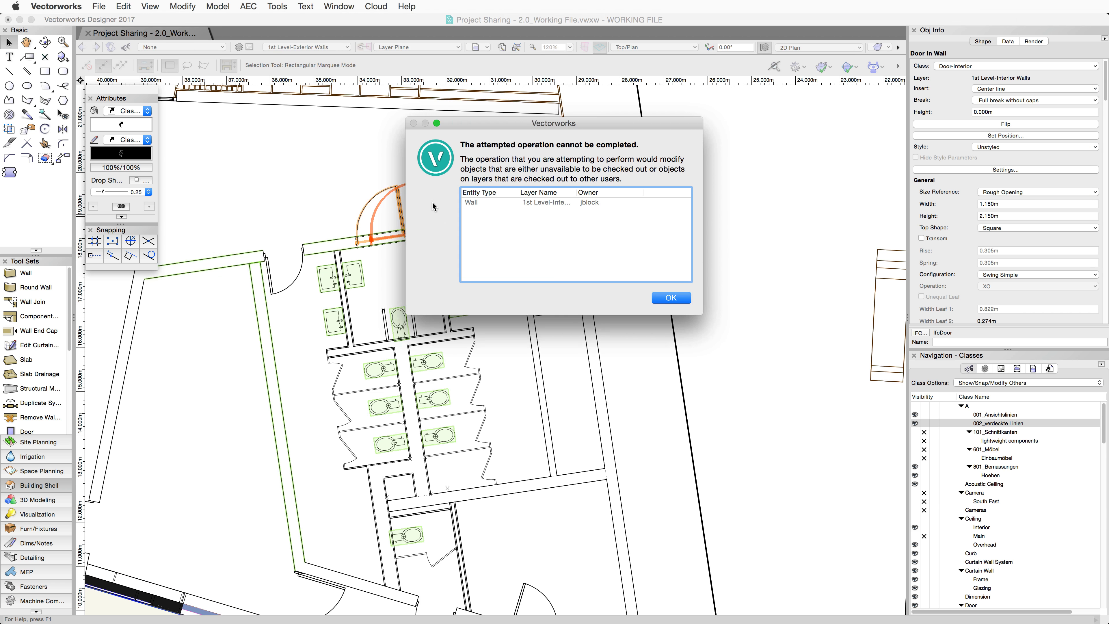
pyautogui.click(674, 299)
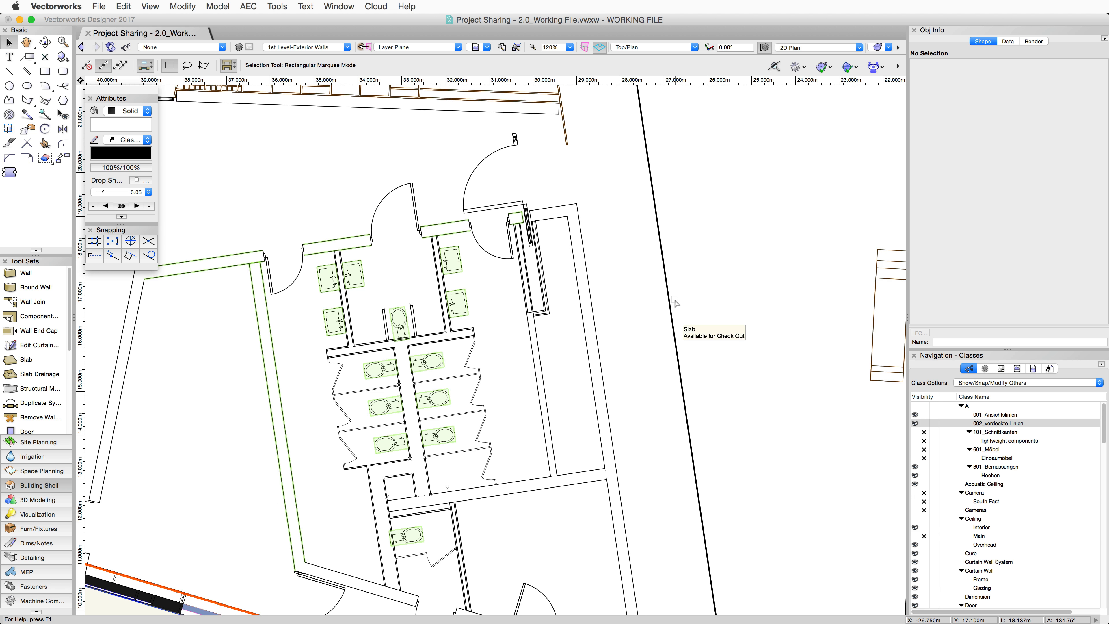
# Look up the Release command for the square table in the dining area's upper-left corner
pyautogui.scroll(-3, 676, 302)
pyautogui.moveTo(418, 304); pyautogui.dragTo(634, 375, button='middle')
pyautogui.scroll(3, 506, 342)
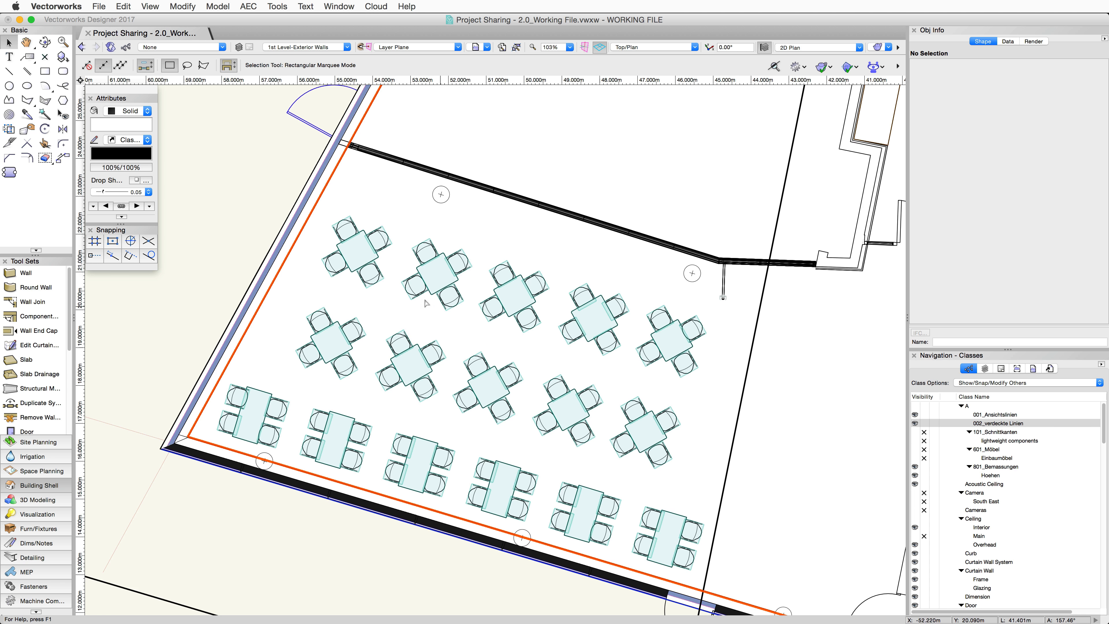
pyautogui.rightClick(360, 256)
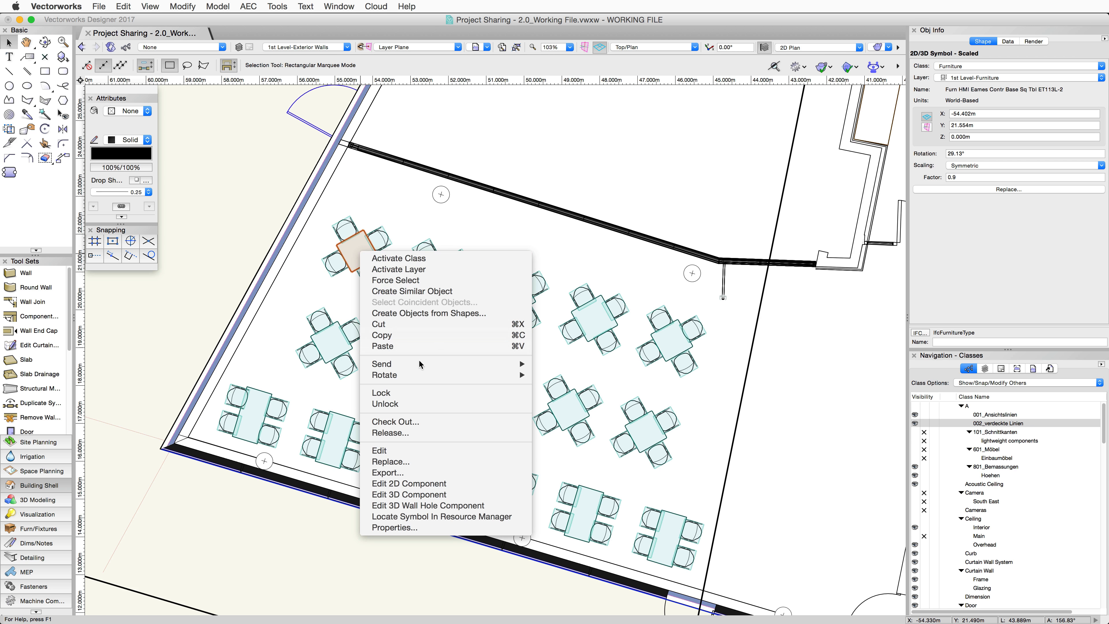
pyautogui.click(434, 434)
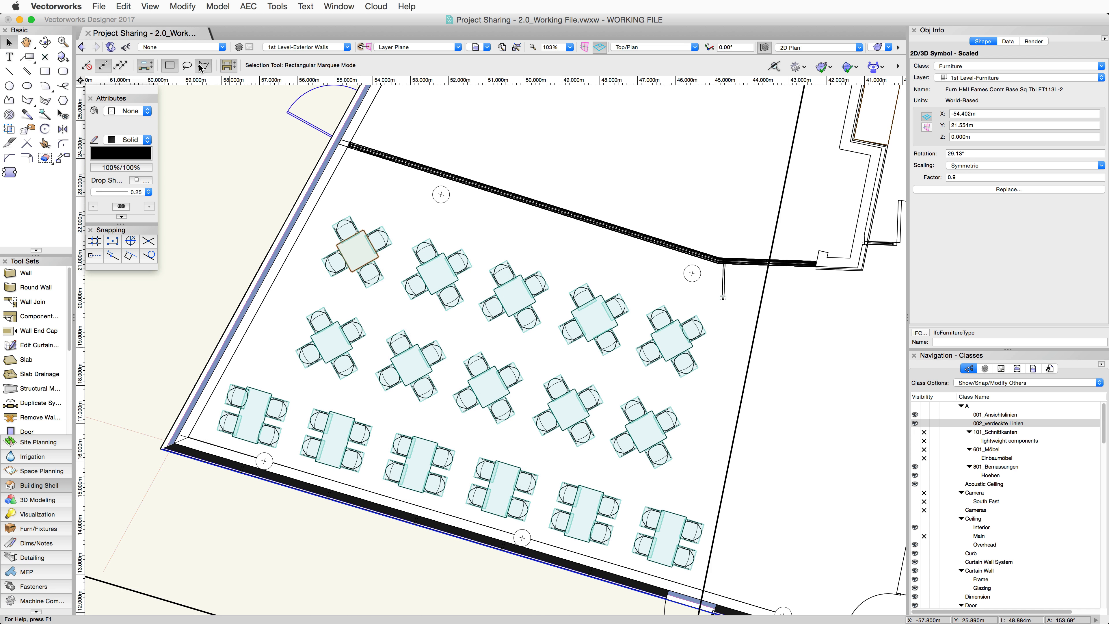
pyautogui.click(170, 9)
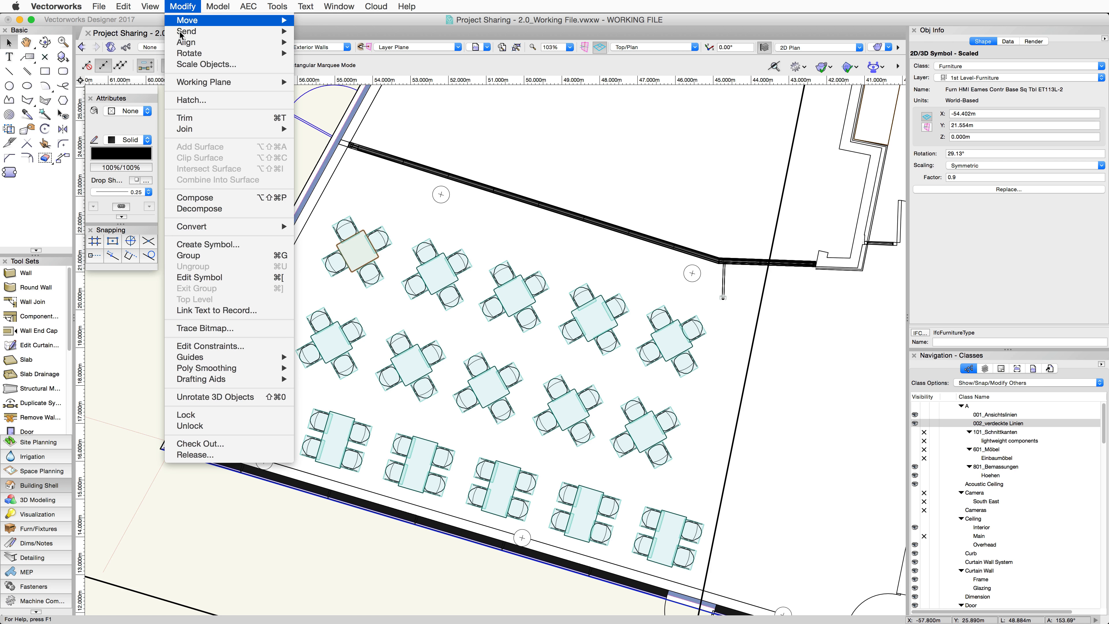
pyautogui.click(255, 455)
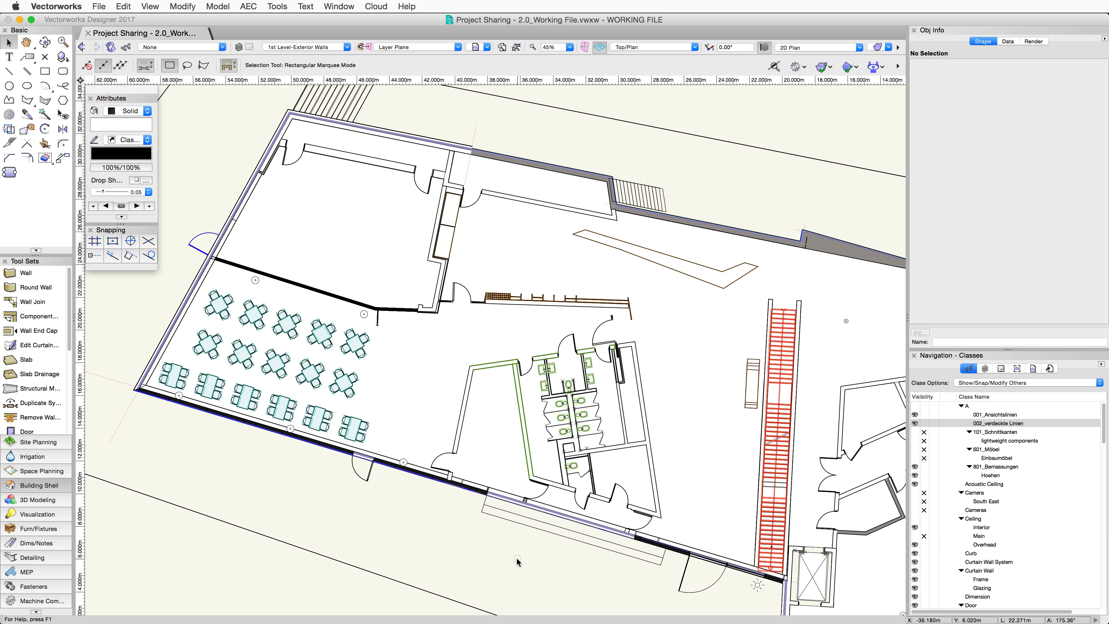
# Start a Custom Checkout with the criterion Symbol is Furn HMI Eames Contr Base Sq Tbl ET113L-2
pyautogui.click(283, 6)
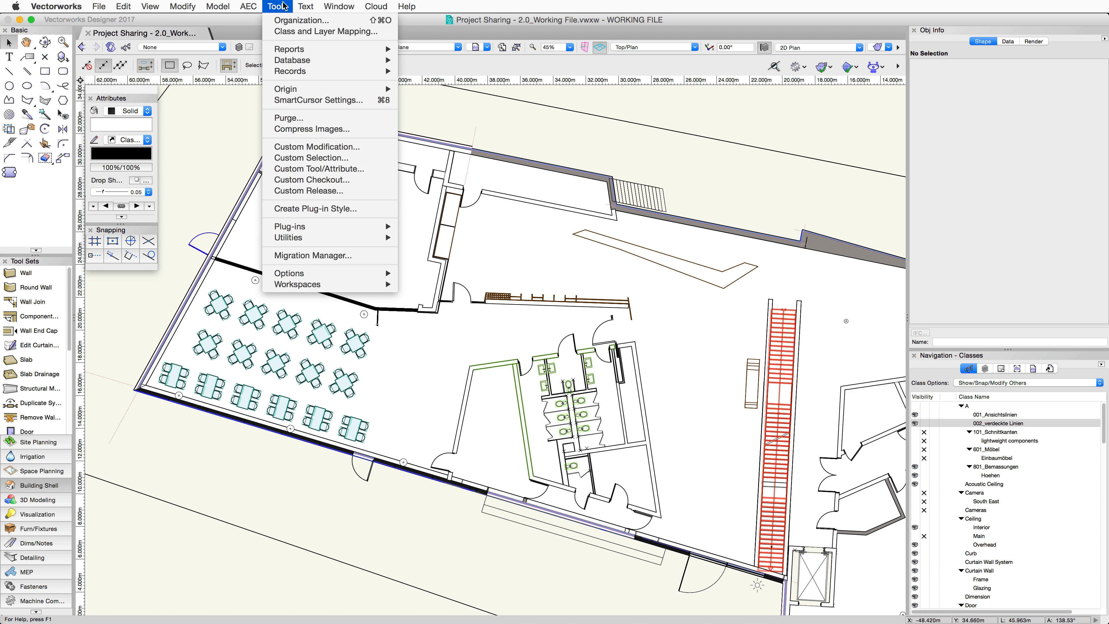
pyautogui.click(361, 180)
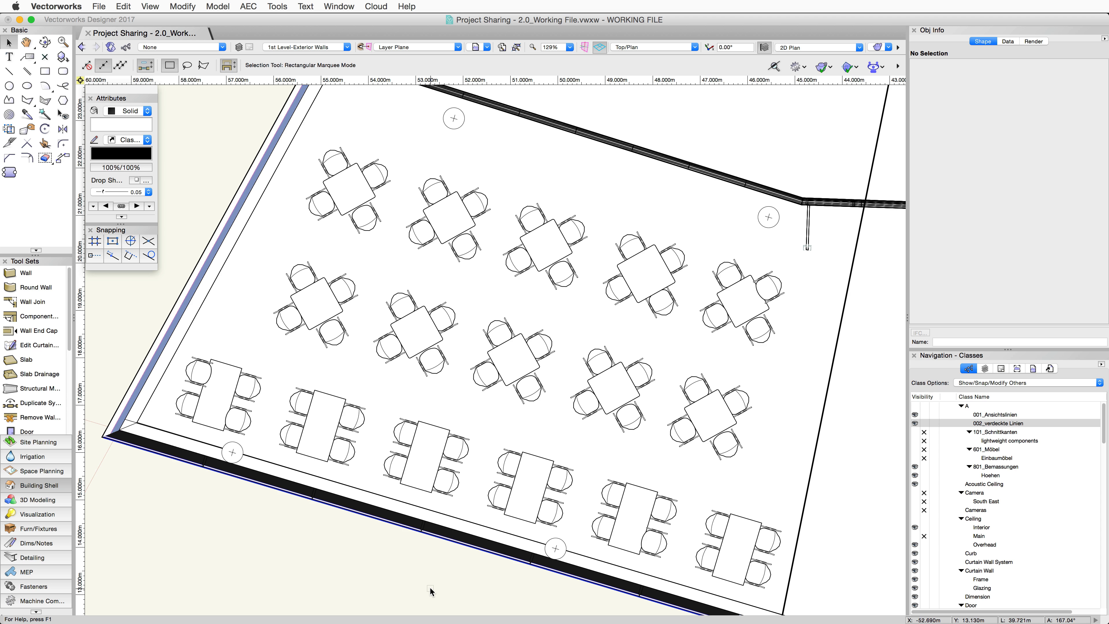
pyautogui.click(281, 7)
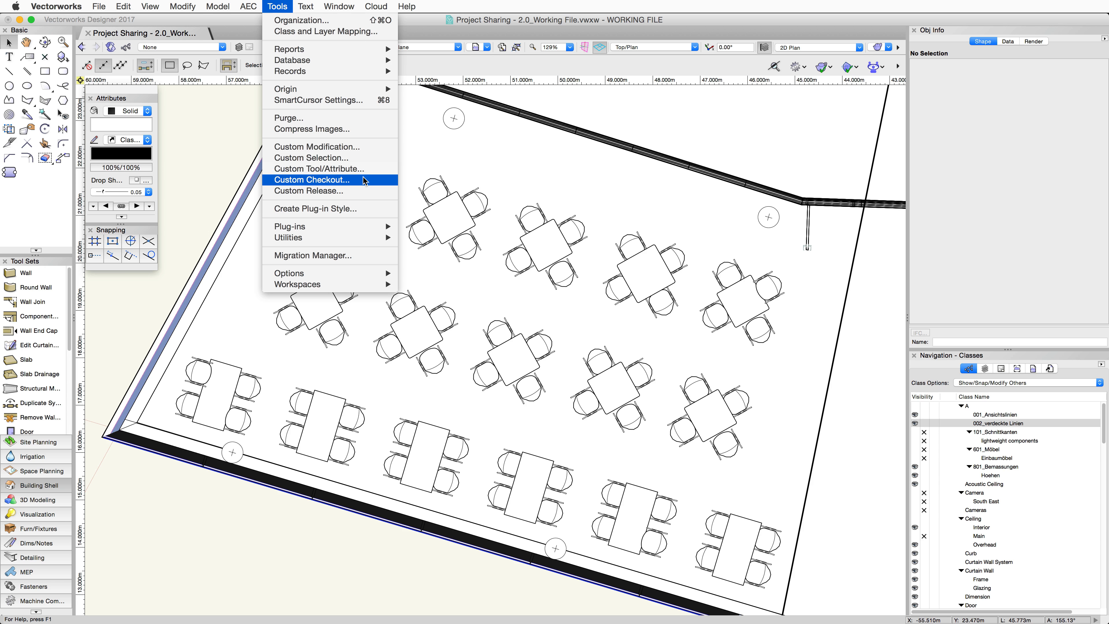
pyautogui.click(311, 180)
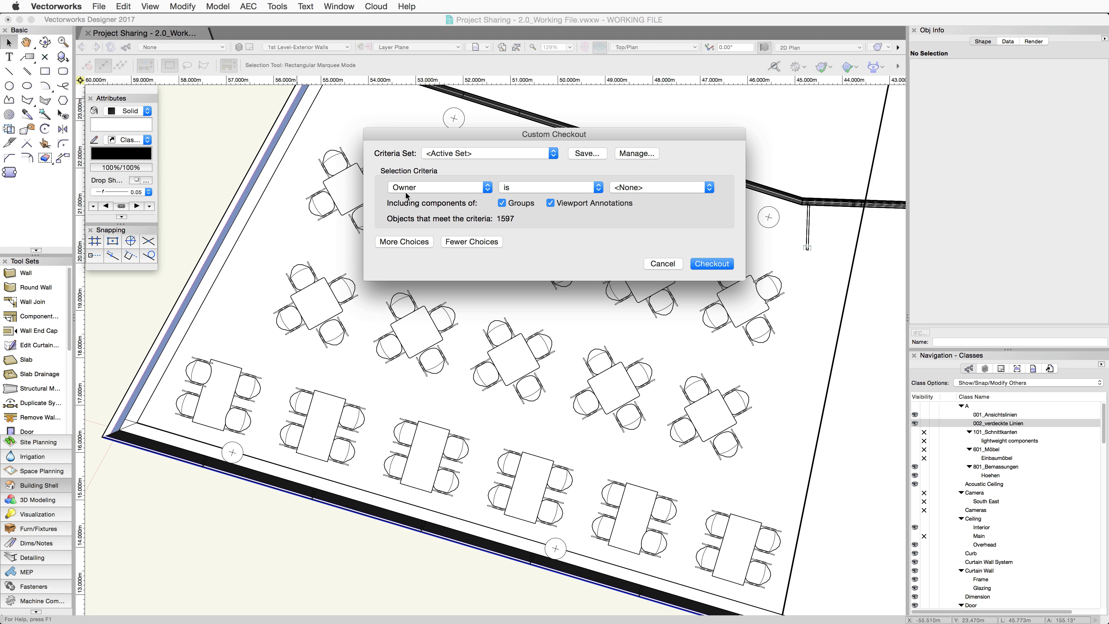
pyautogui.click(430, 187)
pyautogui.click(406, 135)
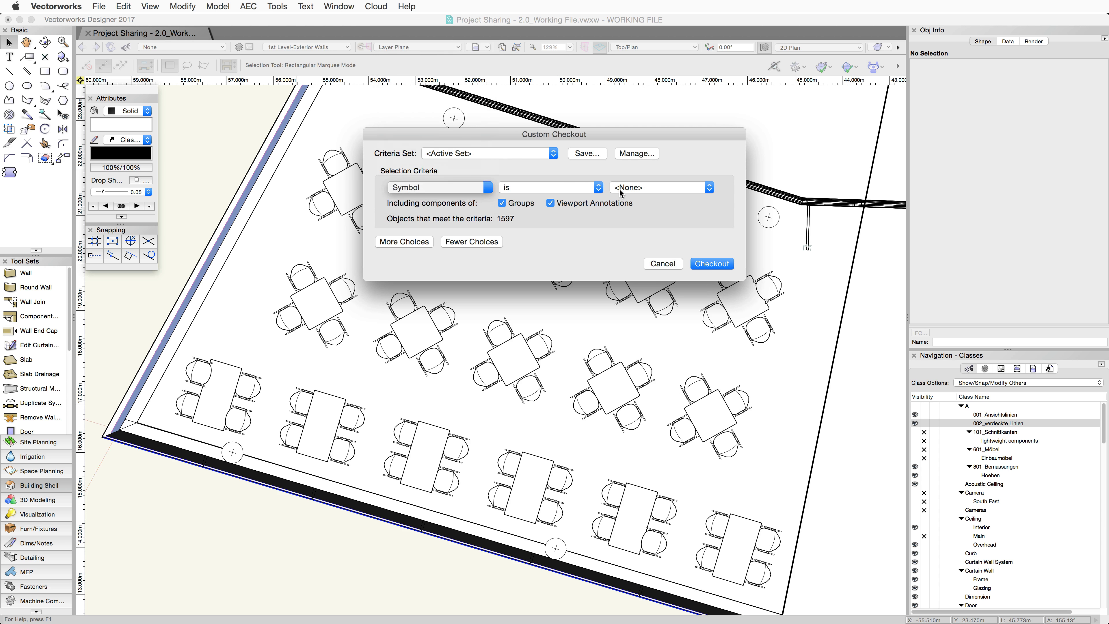
pyautogui.click(714, 188)
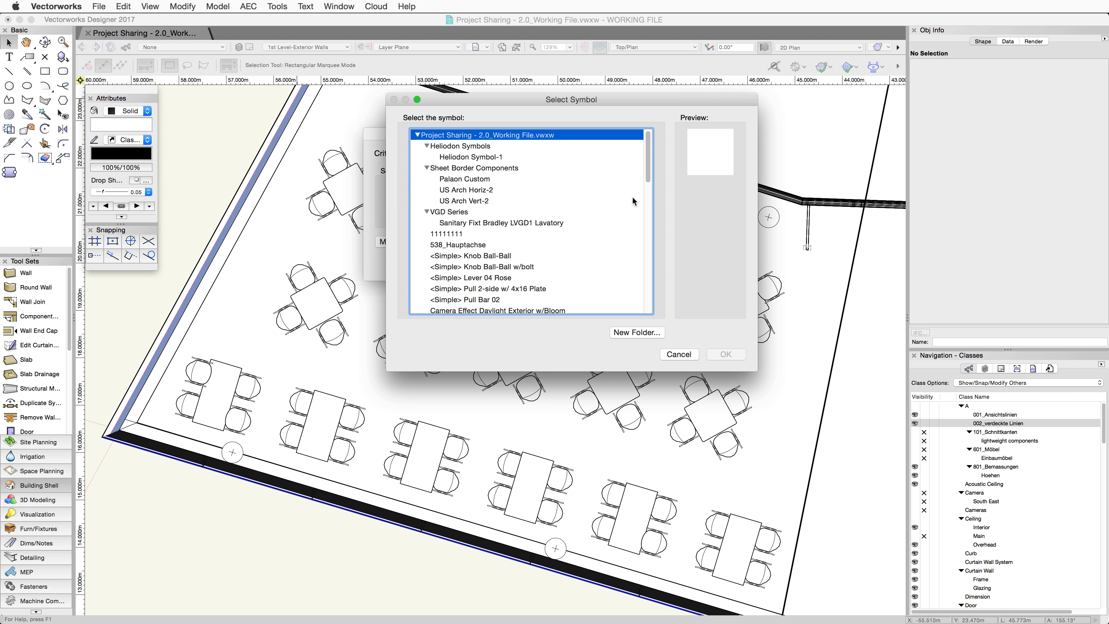
pyautogui.scroll(-4, 633, 201)
pyautogui.scroll(-4, 555, 252)
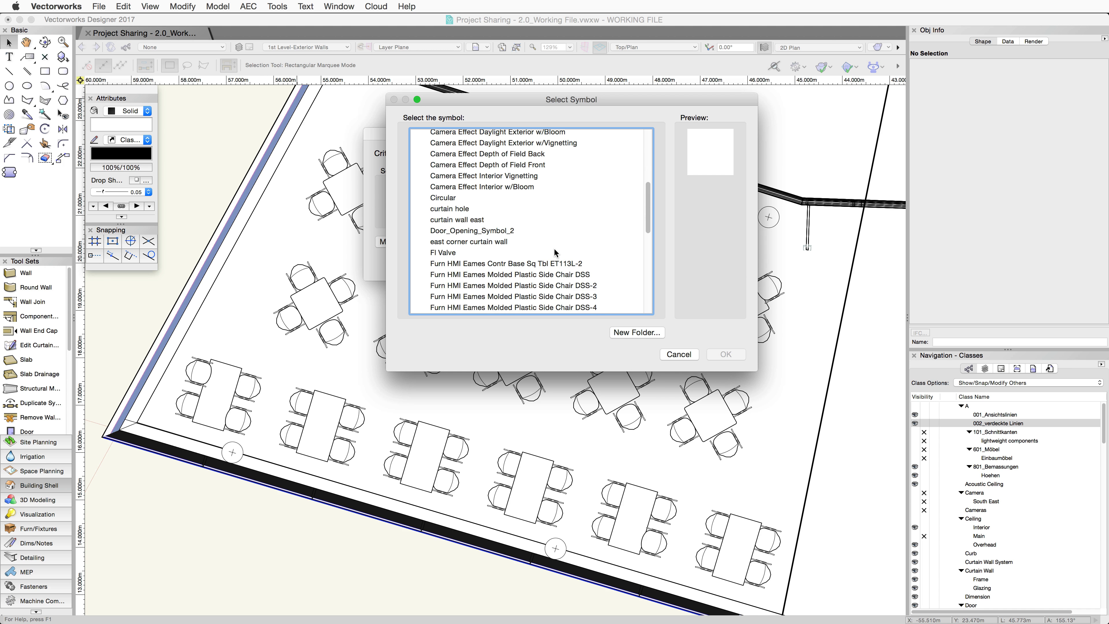
pyautogui.click(553, 265)
pyautogui.click(726, 354)
# Add symbol criteria for the Furn HMI Eames Molded chair and "rect table white", and check out all matching furniture
pyautogui.click(411, 242)
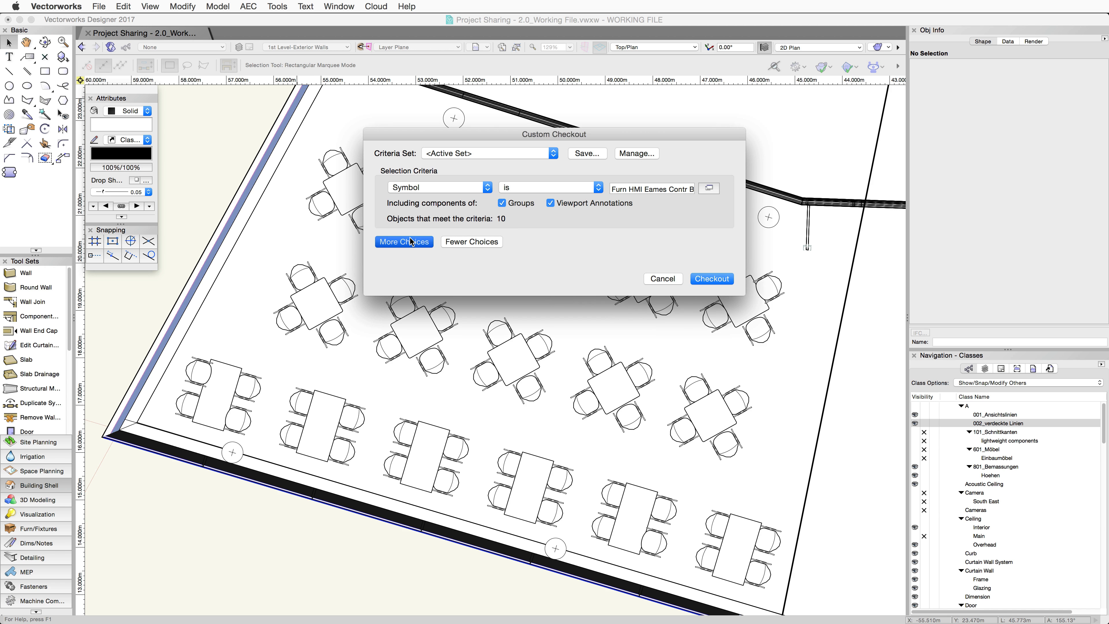
pyautogui.click(437, 202)
pyautogui.click(439, 541)
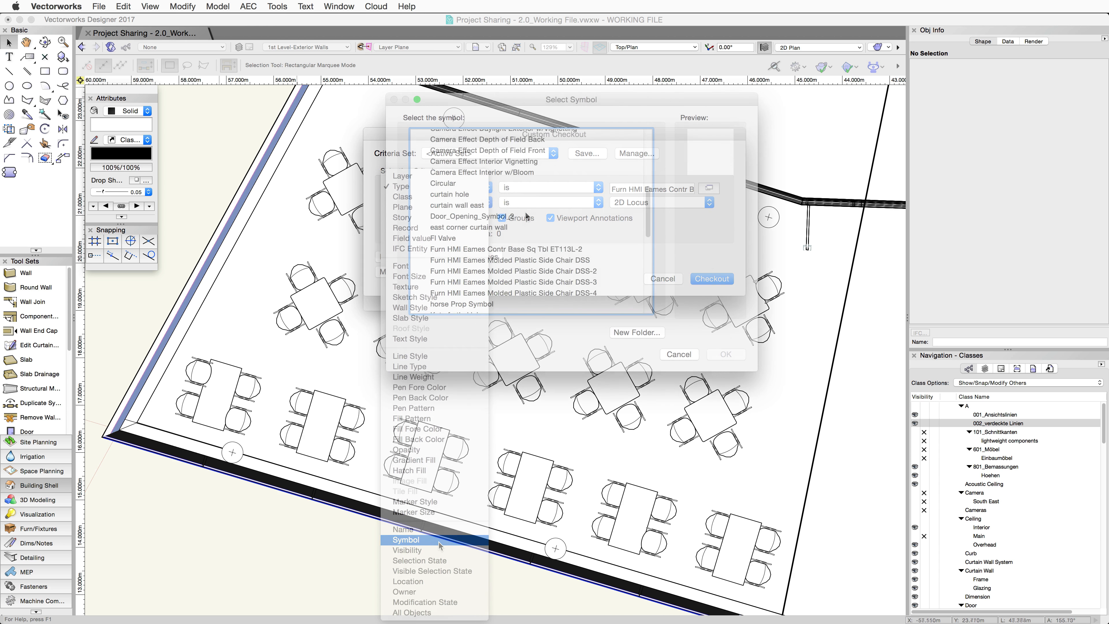
pyautogui.click(475, 291)
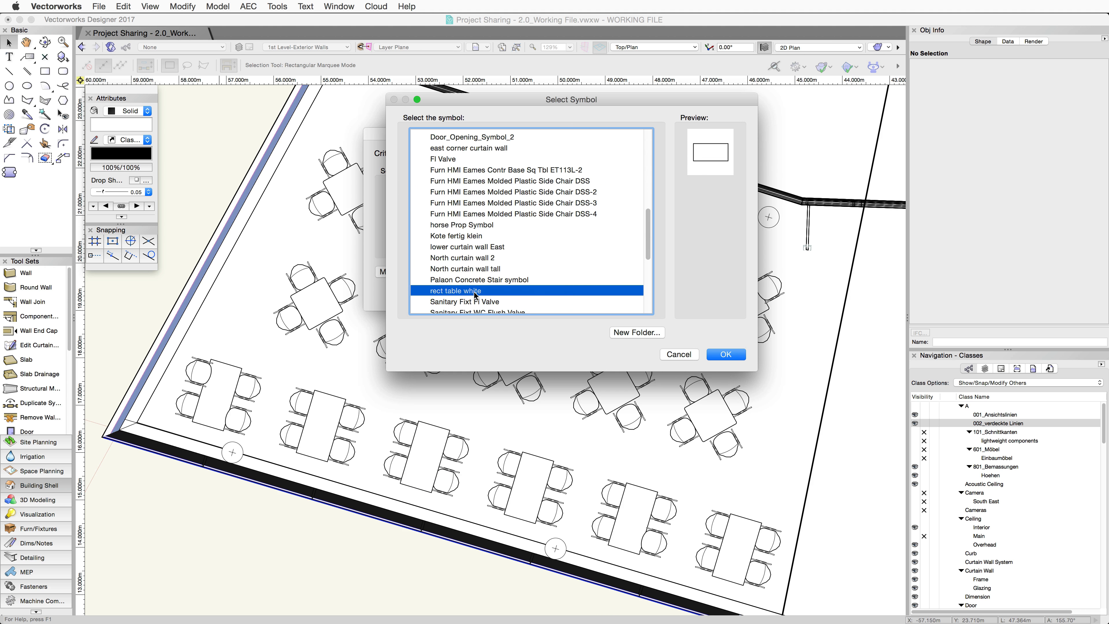
pyautogui.click(726, 355)
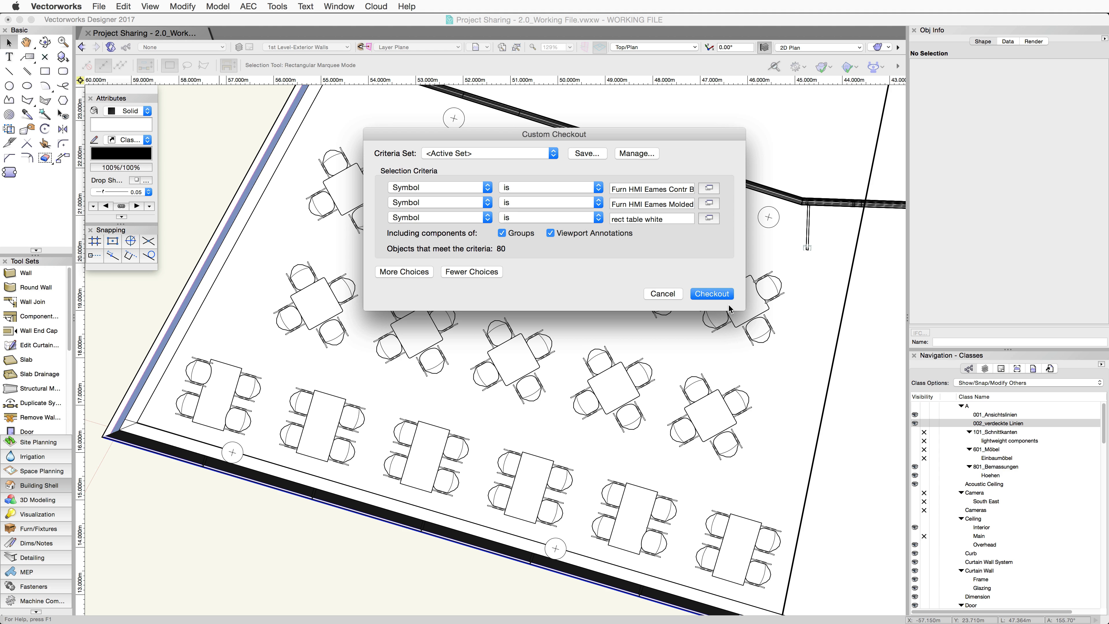
pyautogui.click(727, 295)
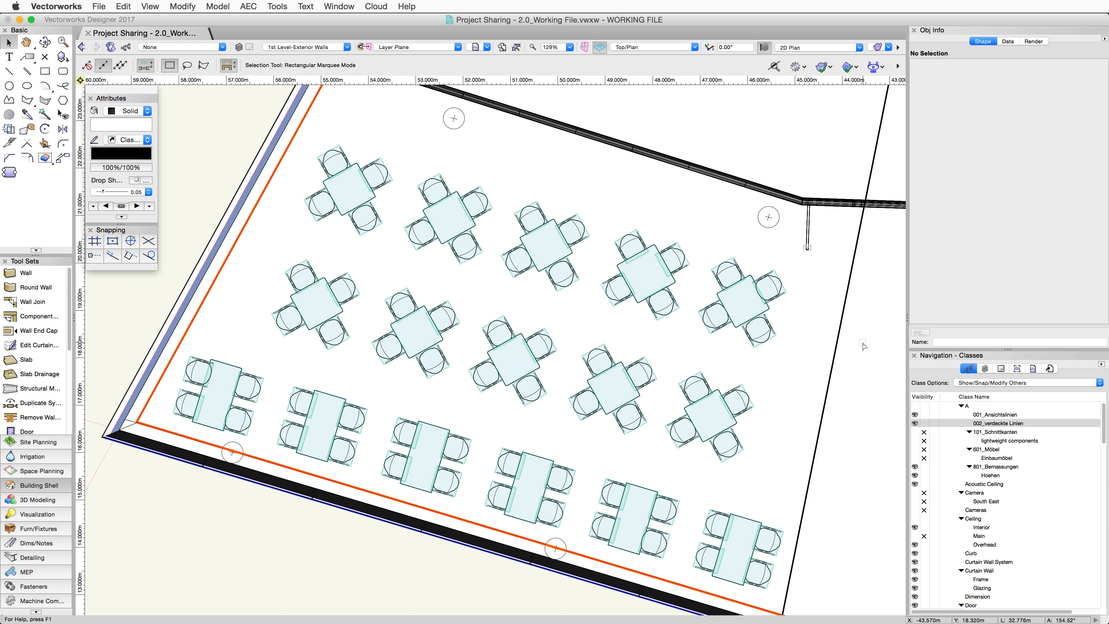
# Start a Custom Release with the criterion Symbol is Furn HMI Eames Contr Base Sq Tbl ET113L-2
pyautogui.click(288, 7)
pyautogui.click(356, 192)
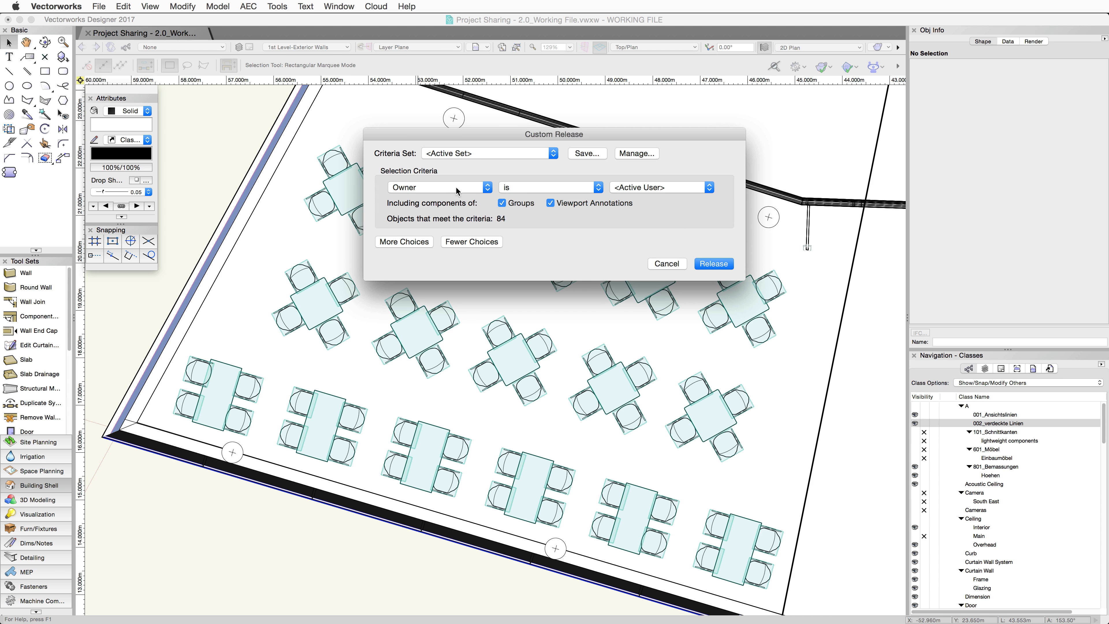
pyautogui.click(486, 187)
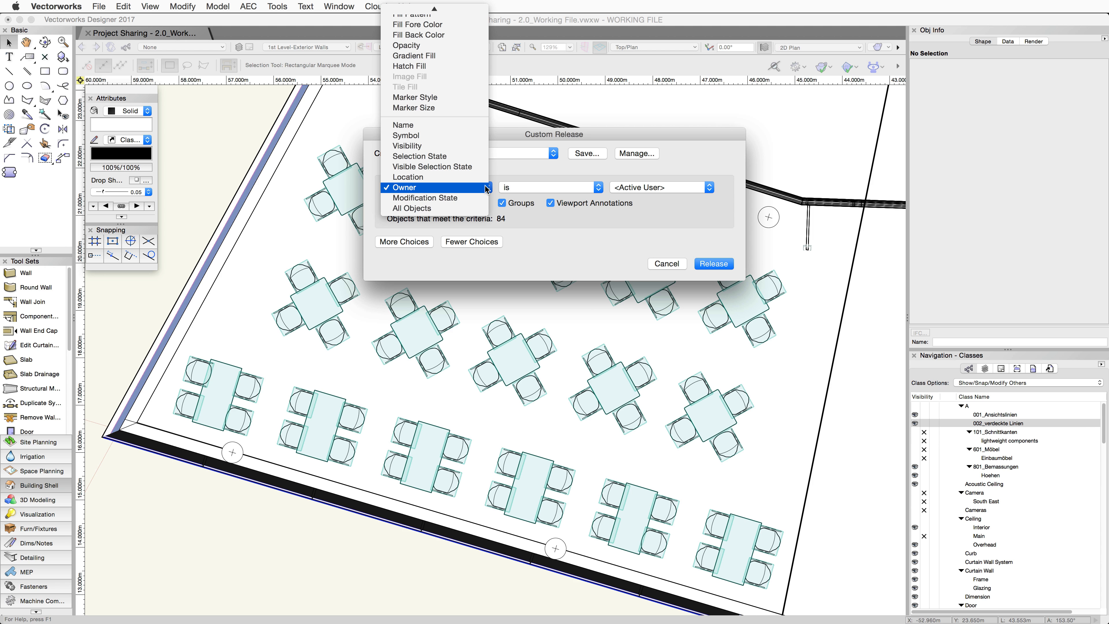
pyautogui.click(476, 138)
pyautogui.click(710, 189)
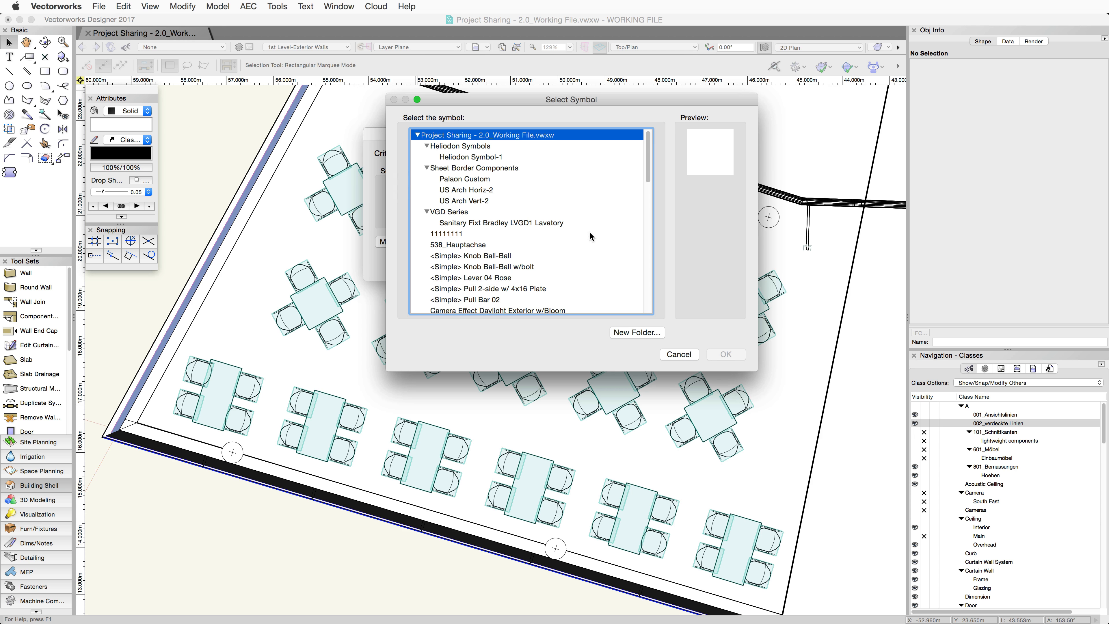
pyautogui.scroll(-10, 569, 238)
pyautogui.click(569, 295)
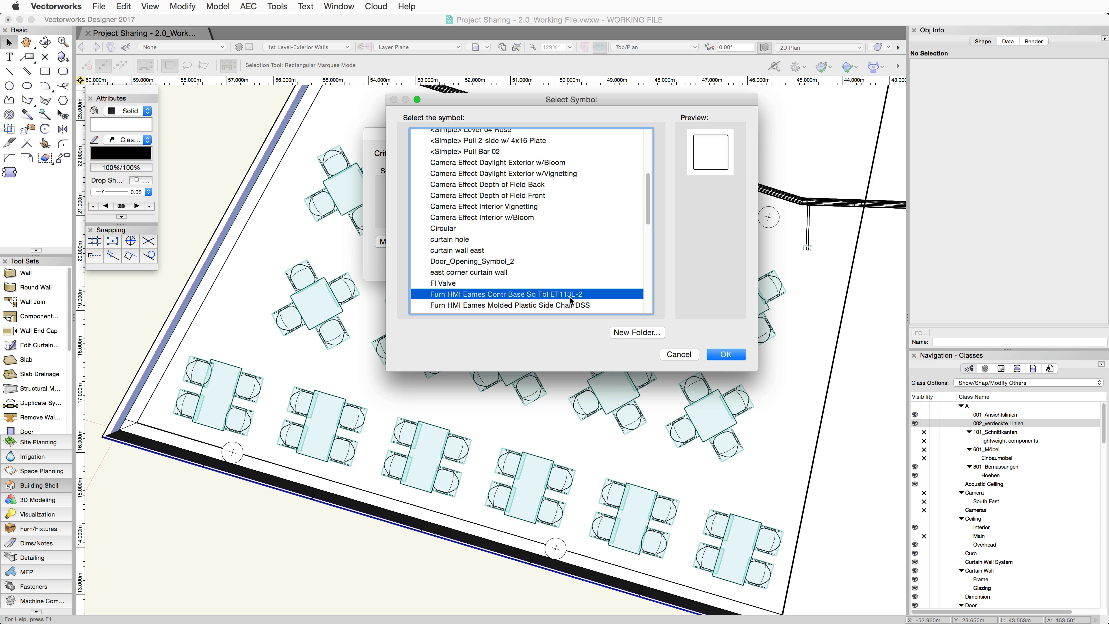
pyautogui.click(718, 353)
pyautogui.click(403, 241)
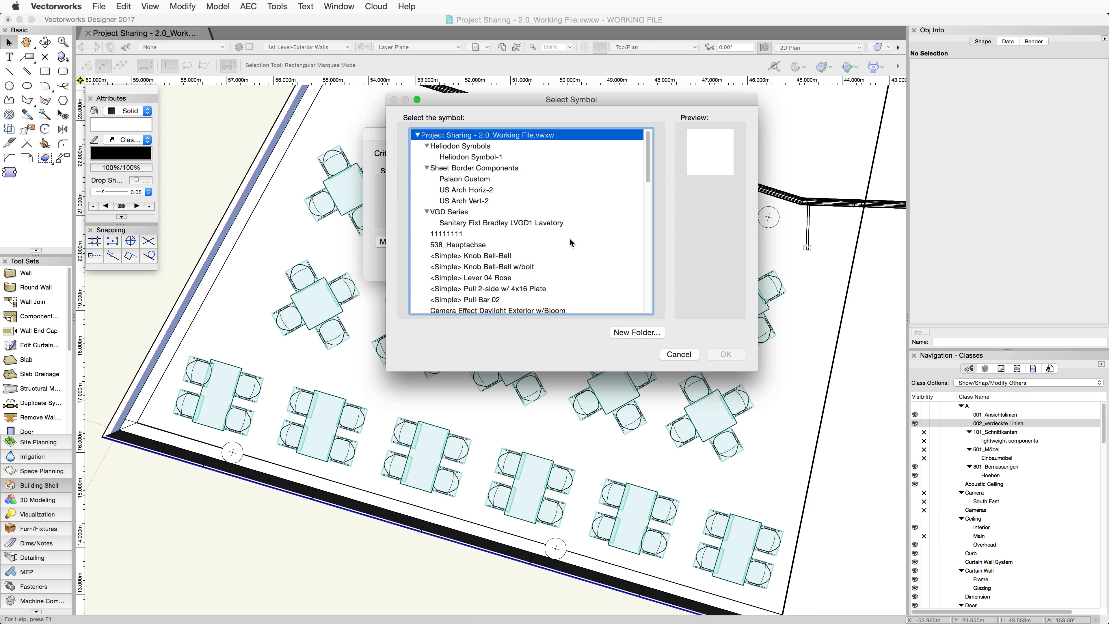
pyautogui.scroll(-10, 569, 237)
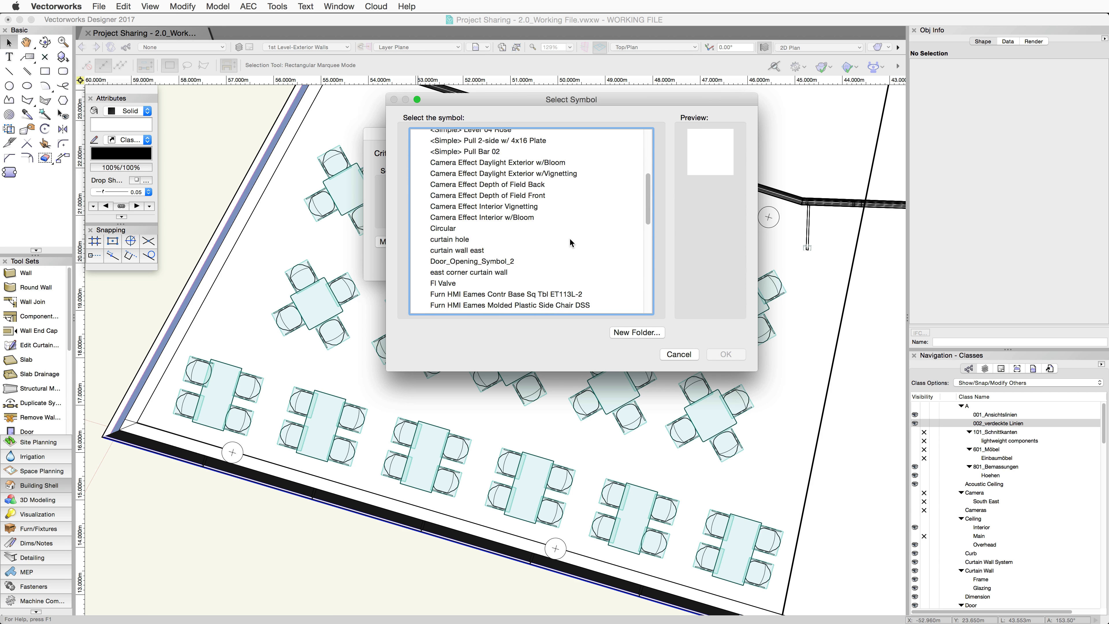
pyautogui.click(569, 296)
pyautogui.click(725, 353)
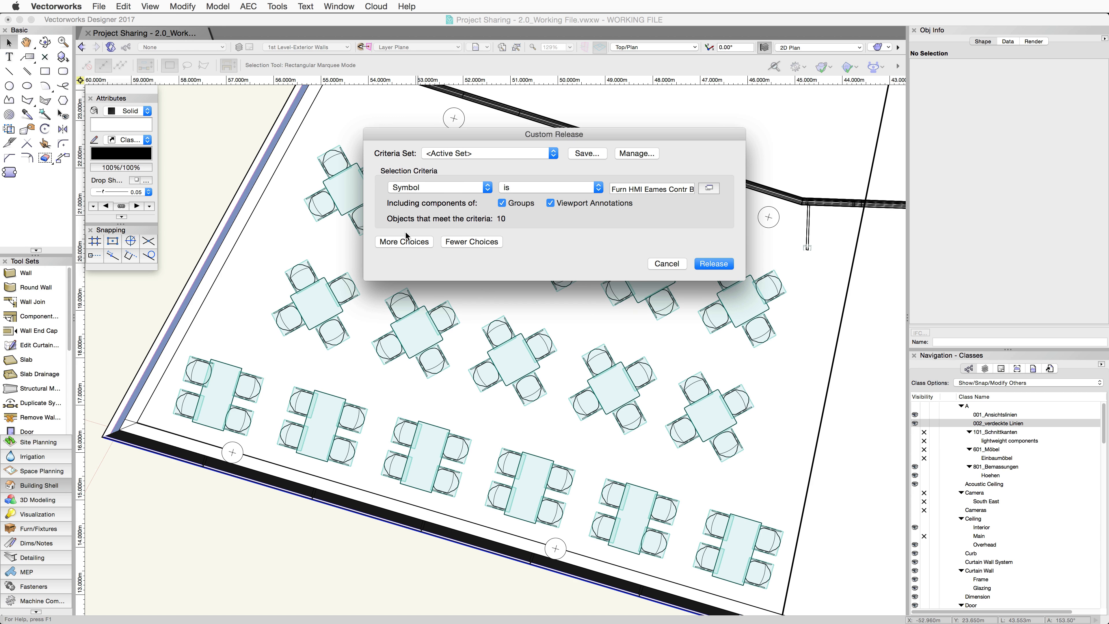
# Add the criterion Symbol is "rect table white" and release all tables that match the criteria
pyautogui.click(404, 241)
pyautogui.click(440, 202)
pyautogui.scroll(-1, 466, 290)
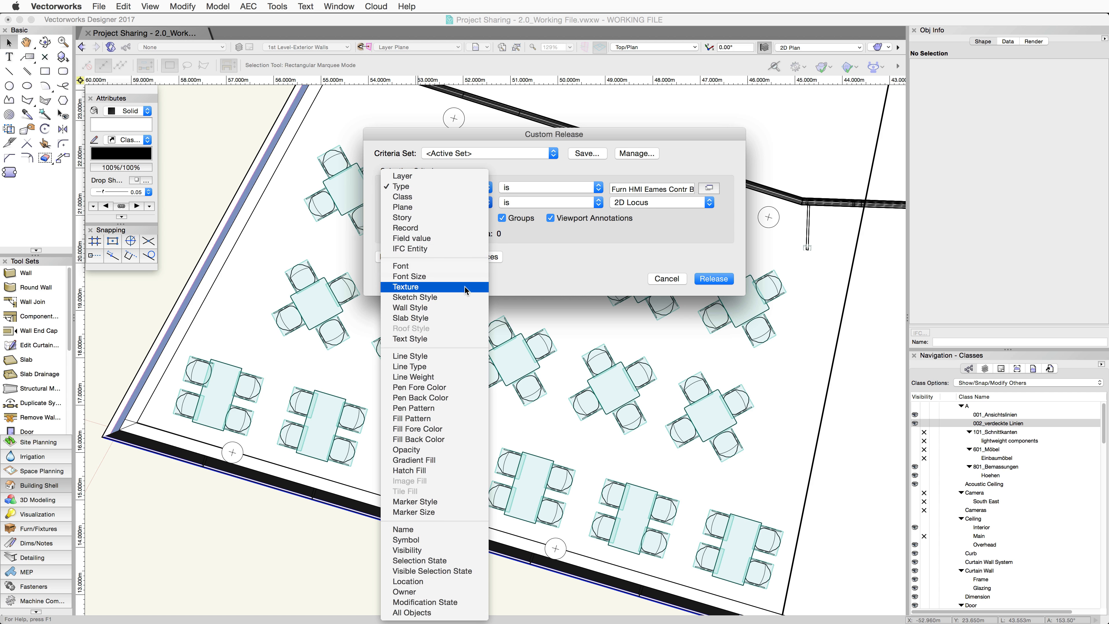
pyautogui.click(419, 539)
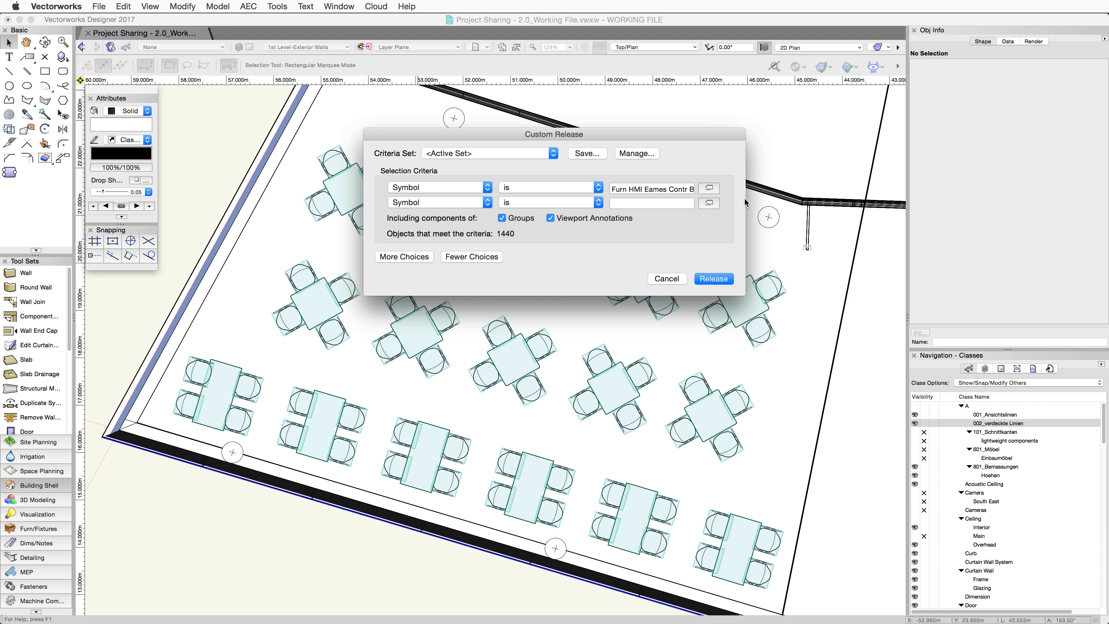
pyautogui.click(709, 203)
pyautogui.scroll(-10, 515, 212)
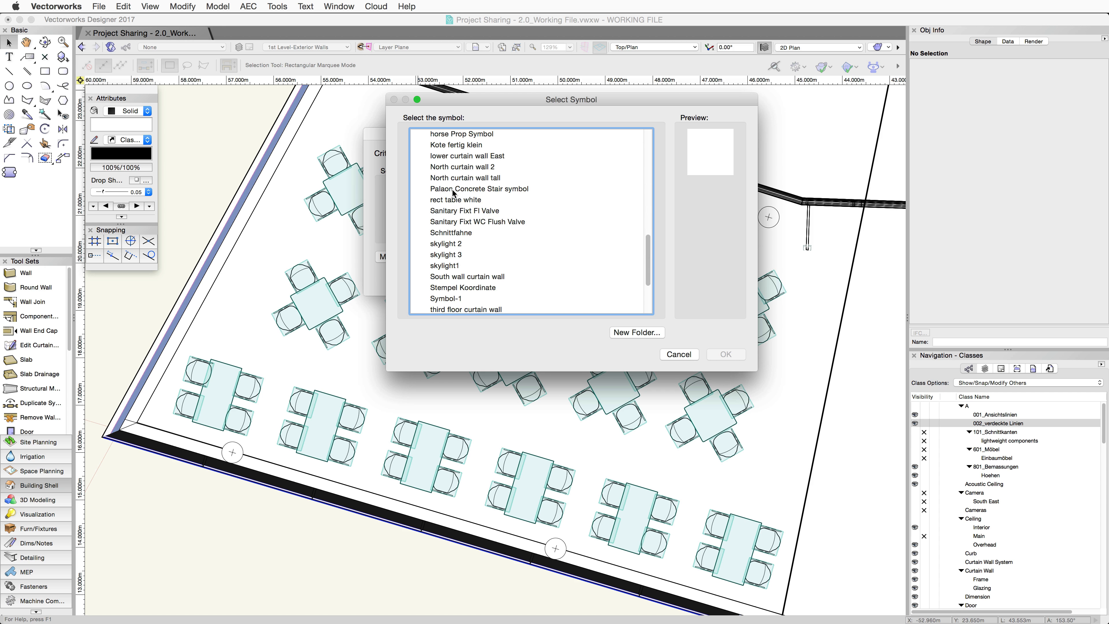
pyautogui.click(446, 200)
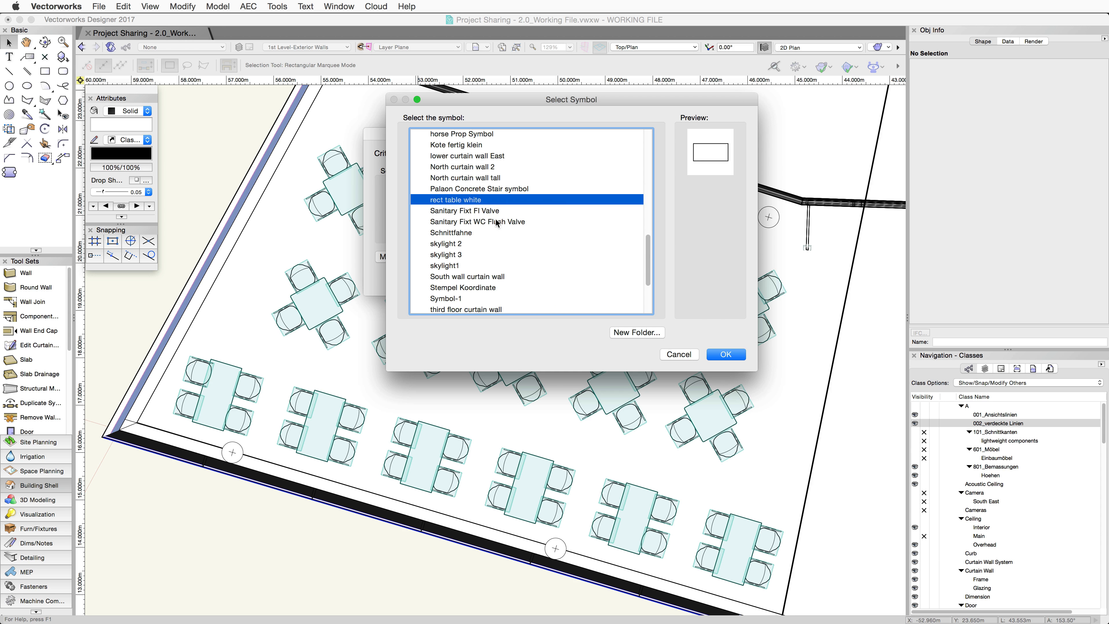
pyautogui.click(721, 354)
pyautogui.click(708, 277)
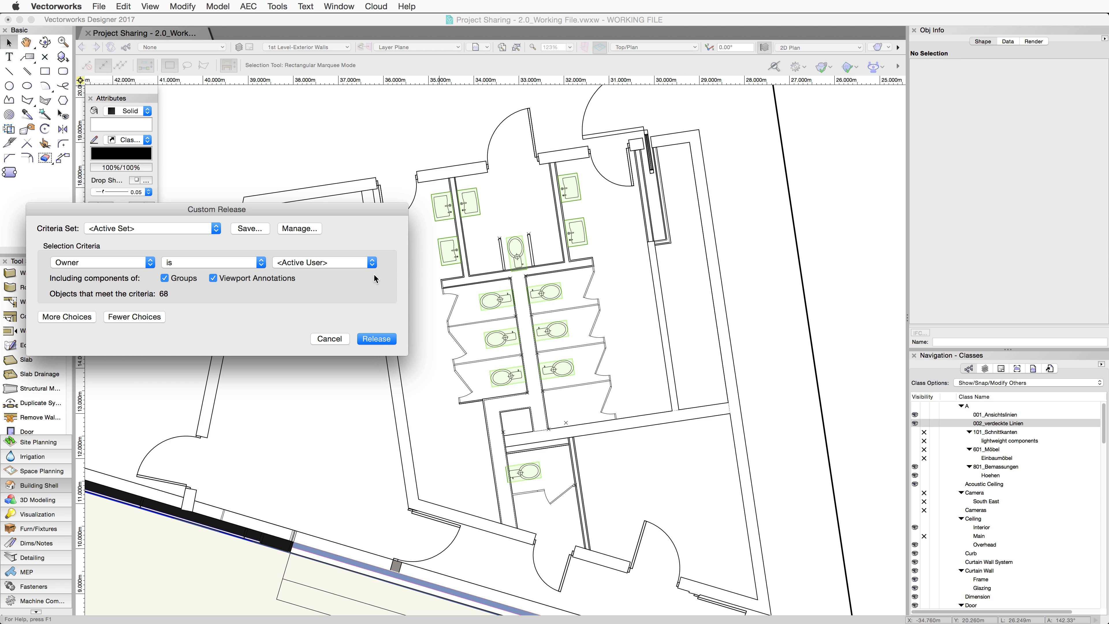
# Set the Custom Release owner criterion to the user holding the restroom fixtures and release those objects anyway, overriding that user's exclusive locks
pyautogui.click(372, 262)
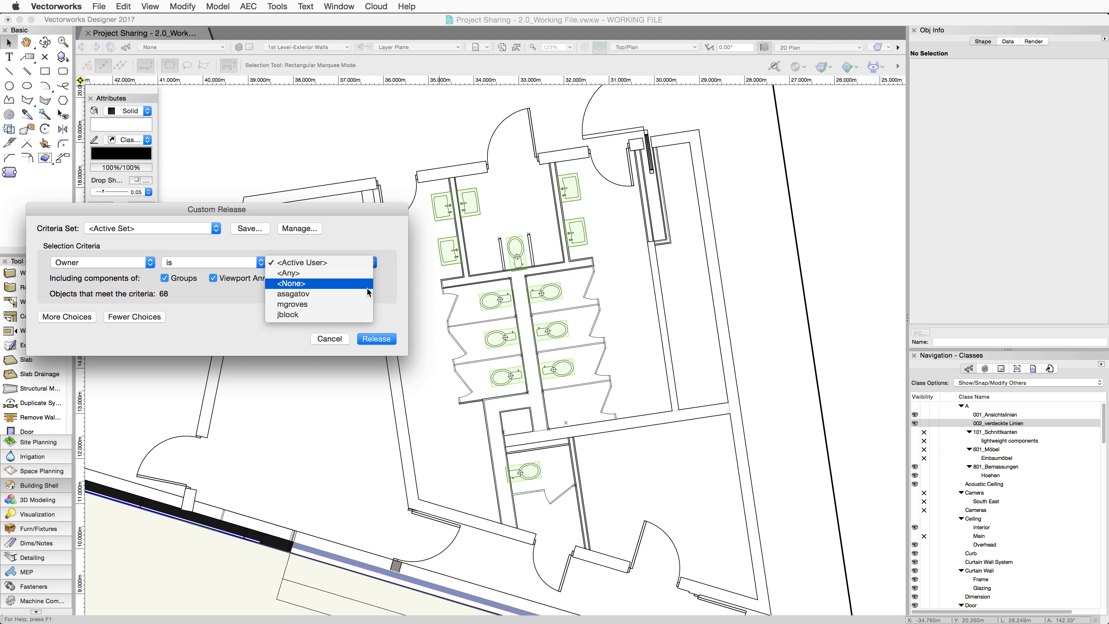
pyautogui.click(366, 316)
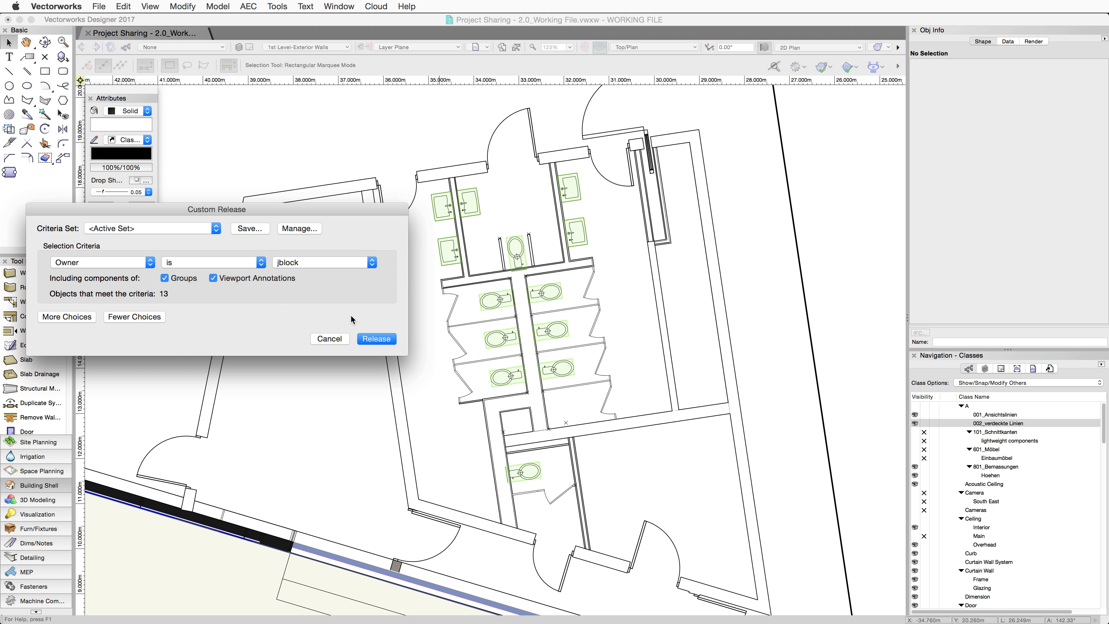
pyautogui.click(376, 339)
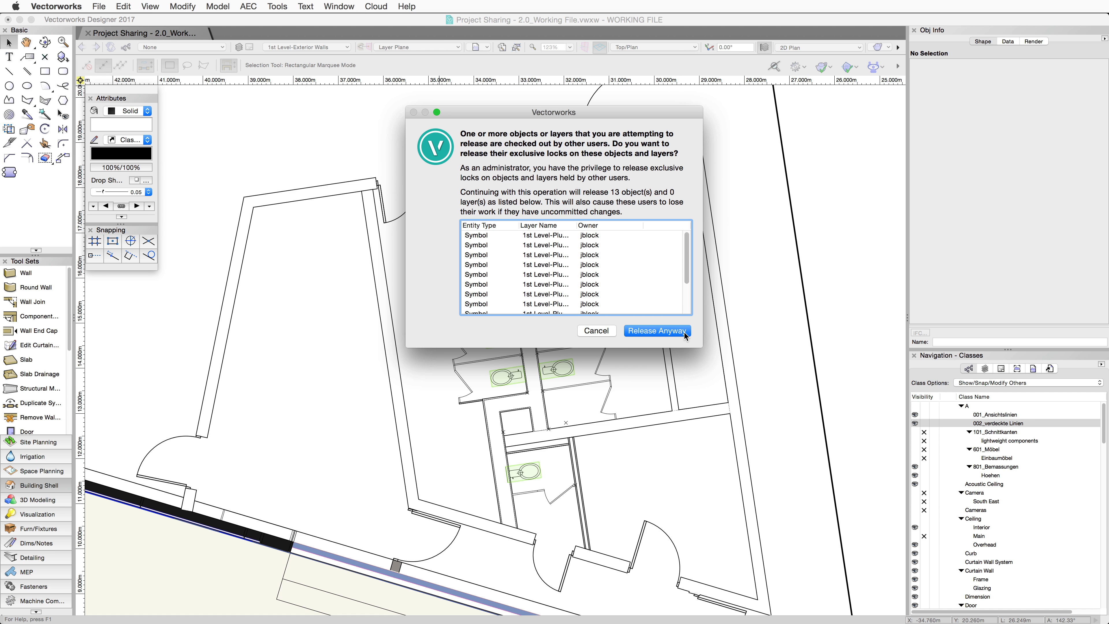
pyautogui.click(684, 331)
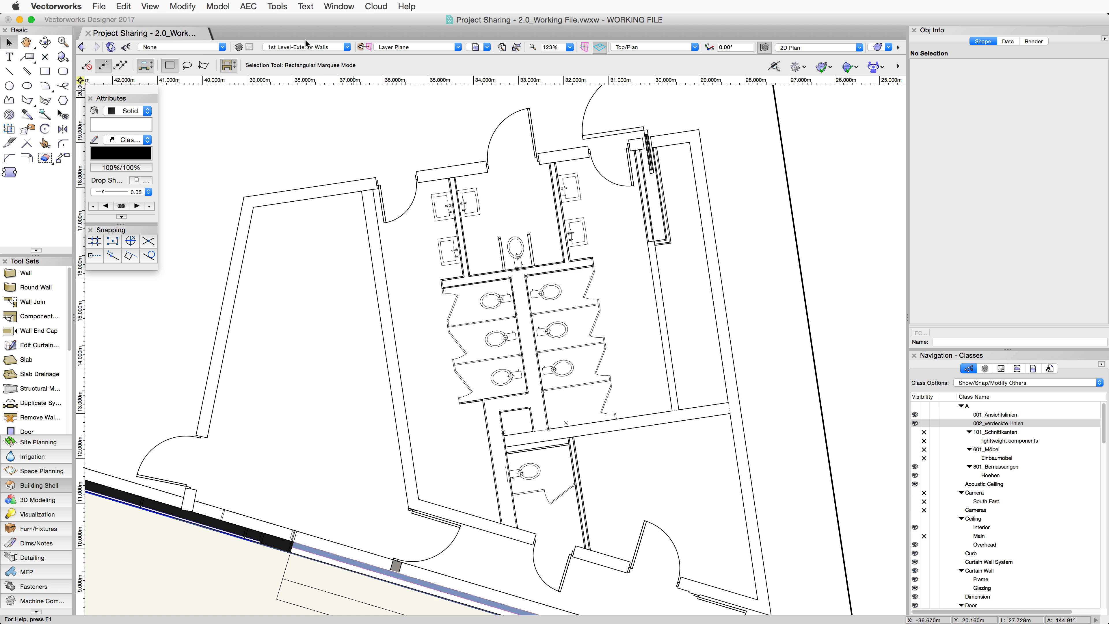
# Open Custom Checkout and look up the available criteria sets
pyautogui.click(278, 6)
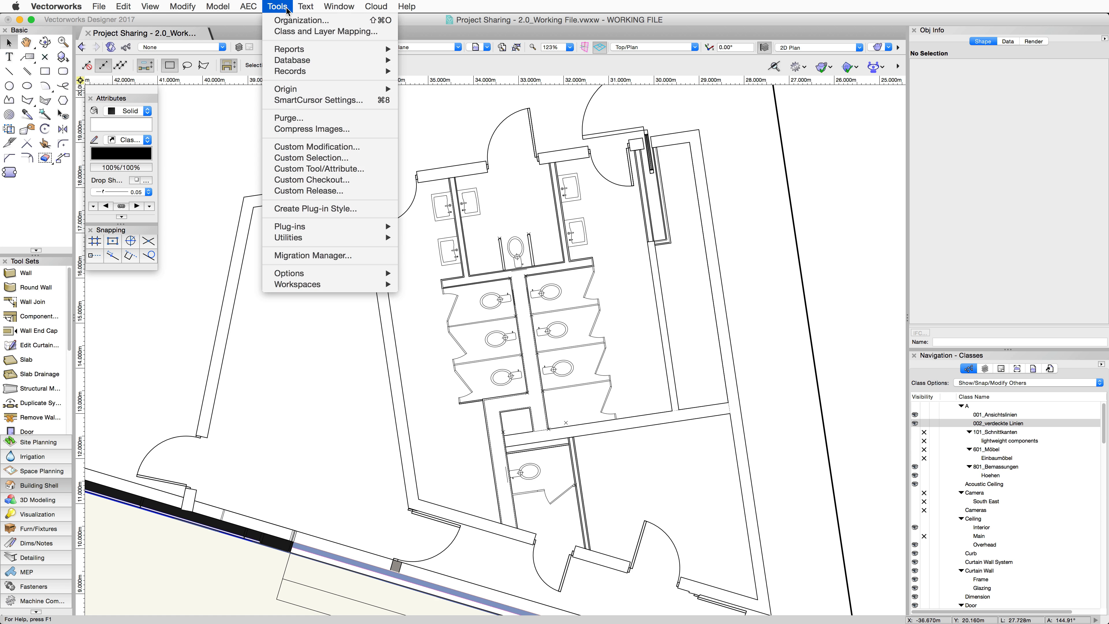
pyautogui.click(363, 180)
pyautogui.click(519, 156)
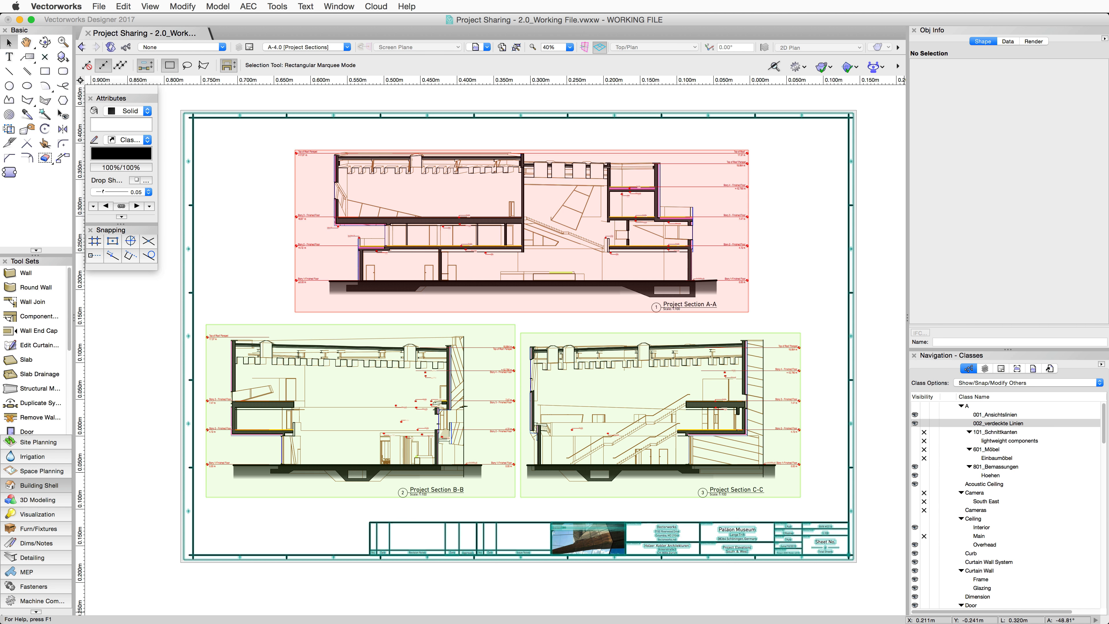
# Display the list of design layers and look up the commands available for the "Roof-slab and wall caps" layer
pyautogui.click(984, 369)
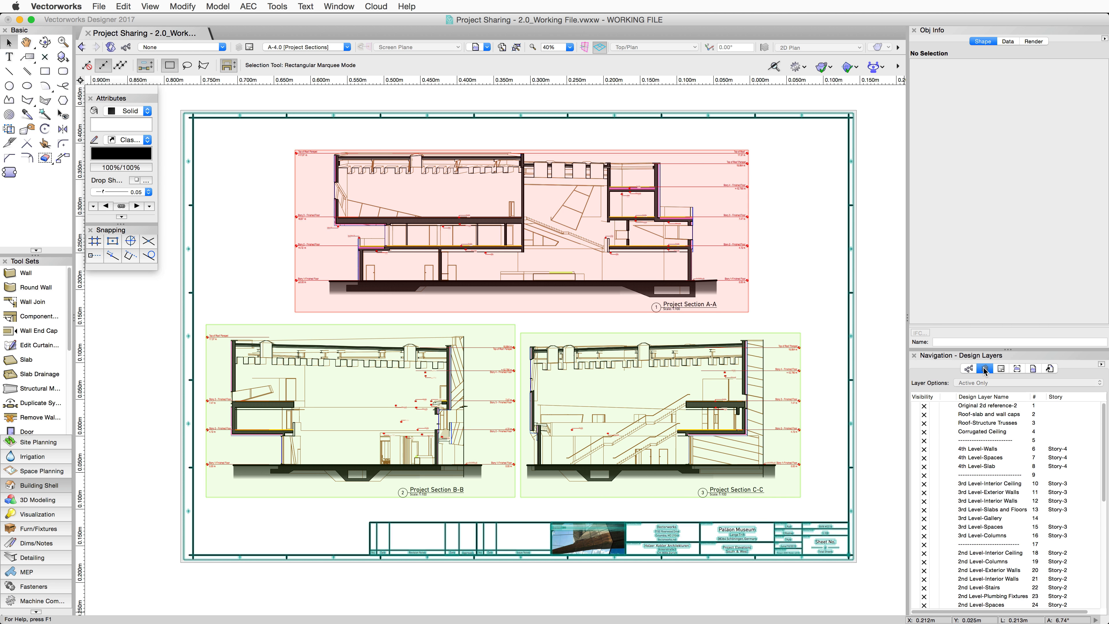
pyautogui.rightClick(976, 414)
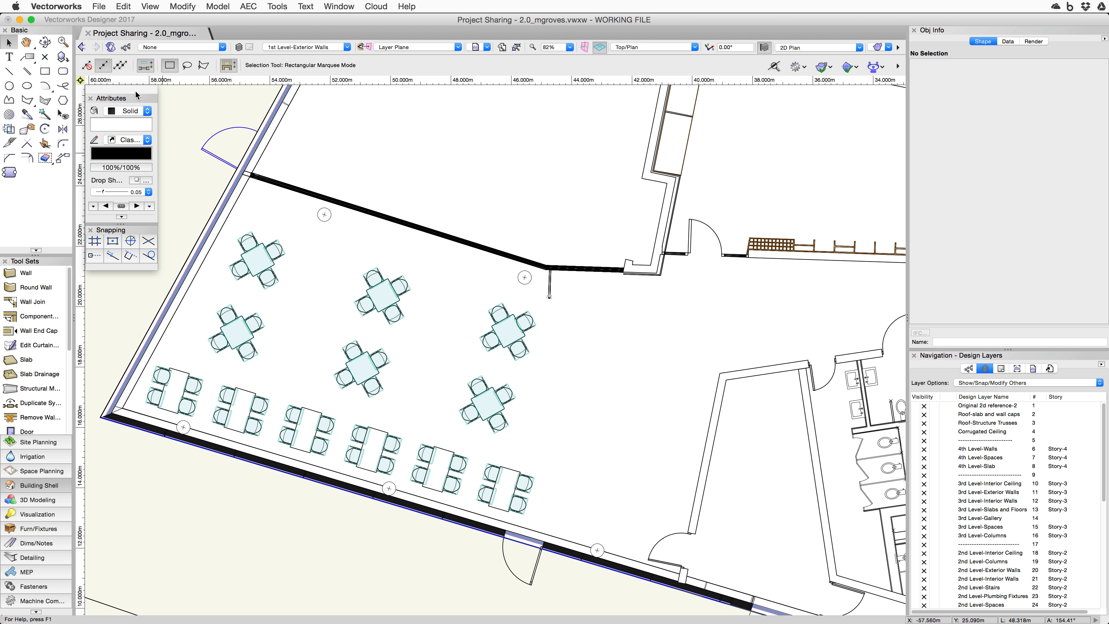
# Save the working file and commit its changes to the shared project
pyautogui.click(100, 6)
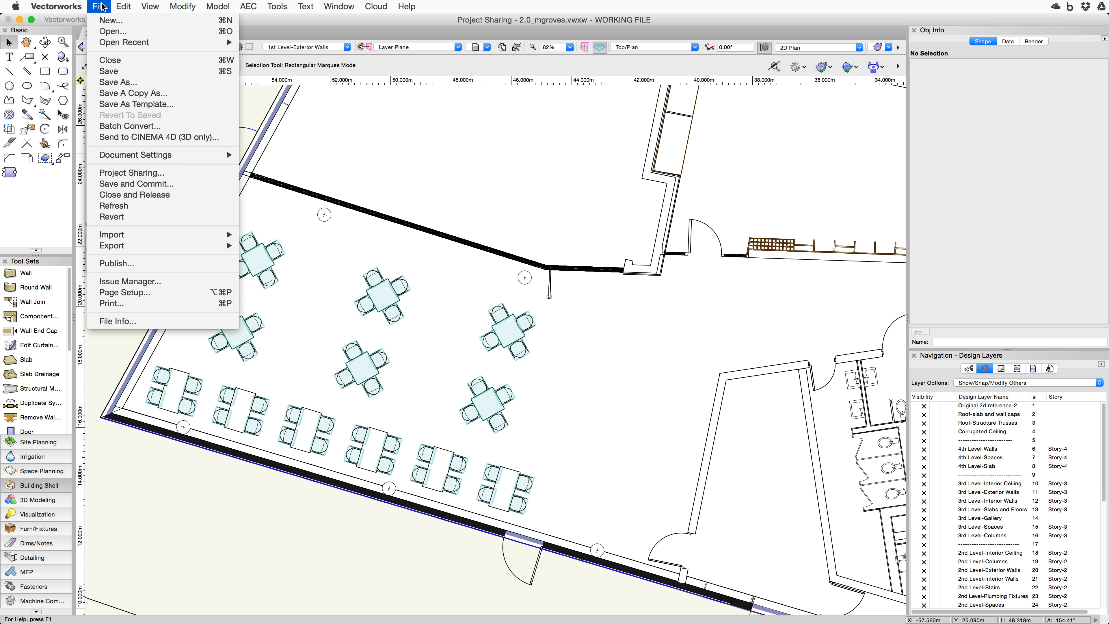
pyautogui.click(191, 185)
pyautogui.click(655, 278)
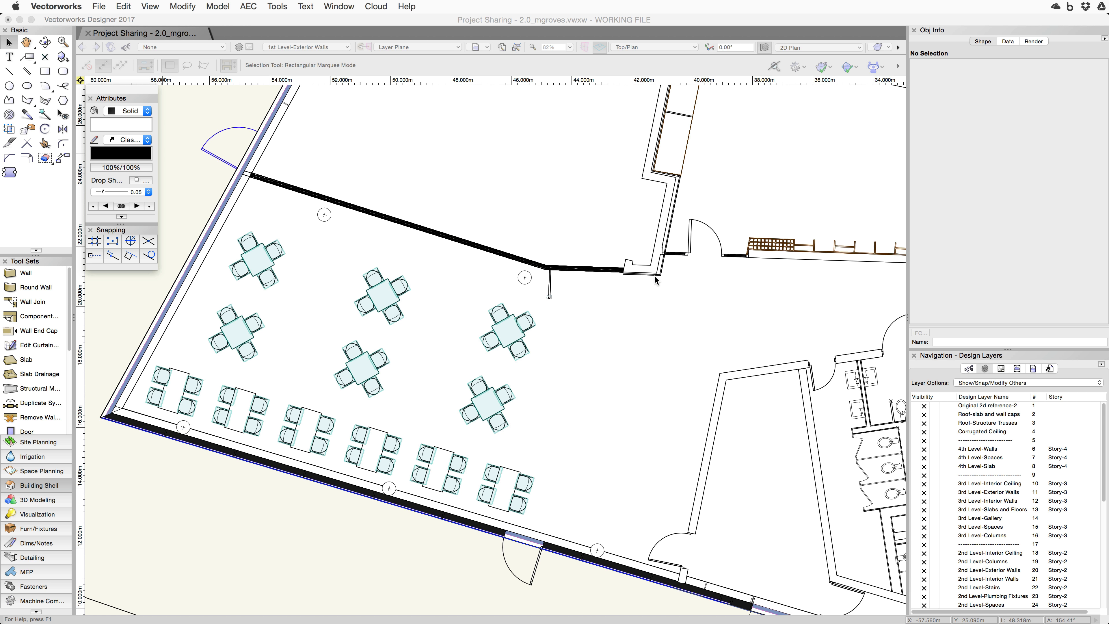